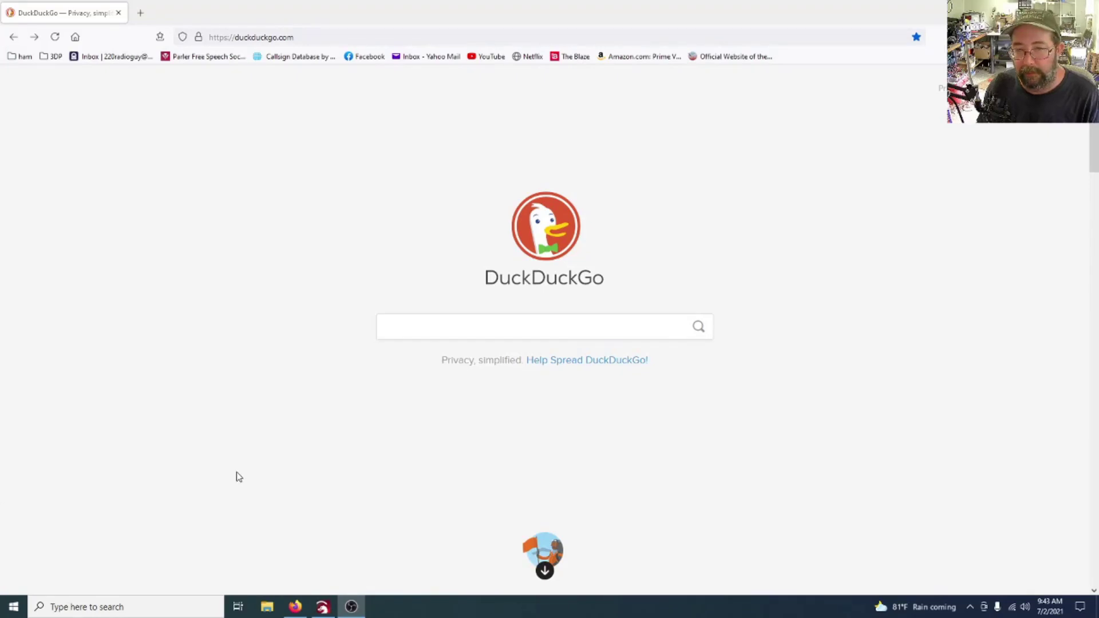
# Search DuckDuckGo for 'us flag waving image' and show the image results.
pyautogui.click(467, 326)
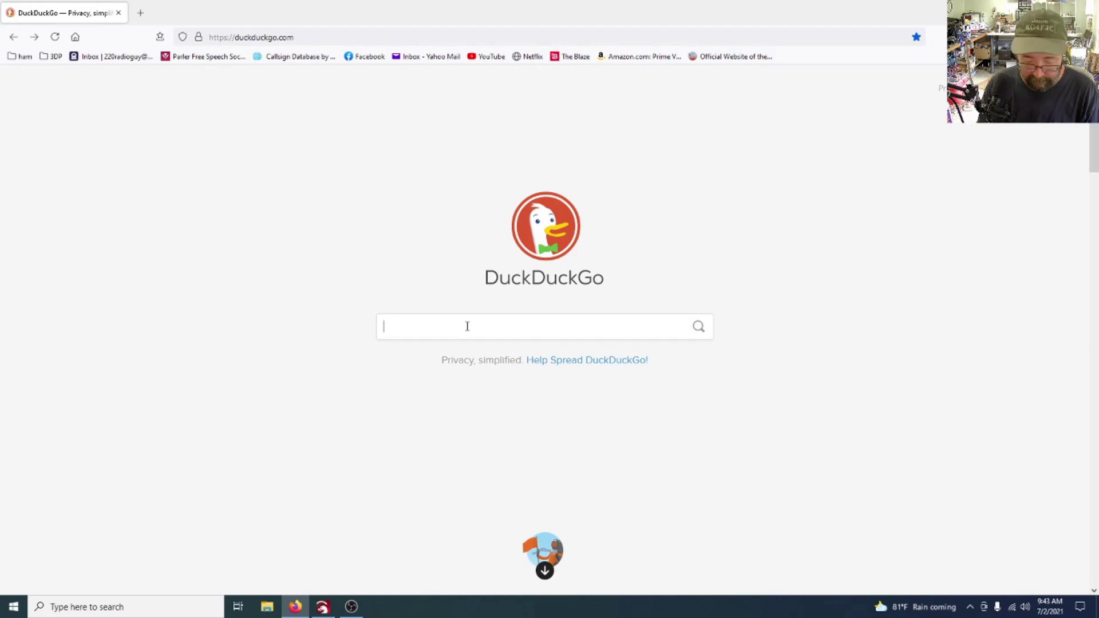
pyautogui.write('us f')
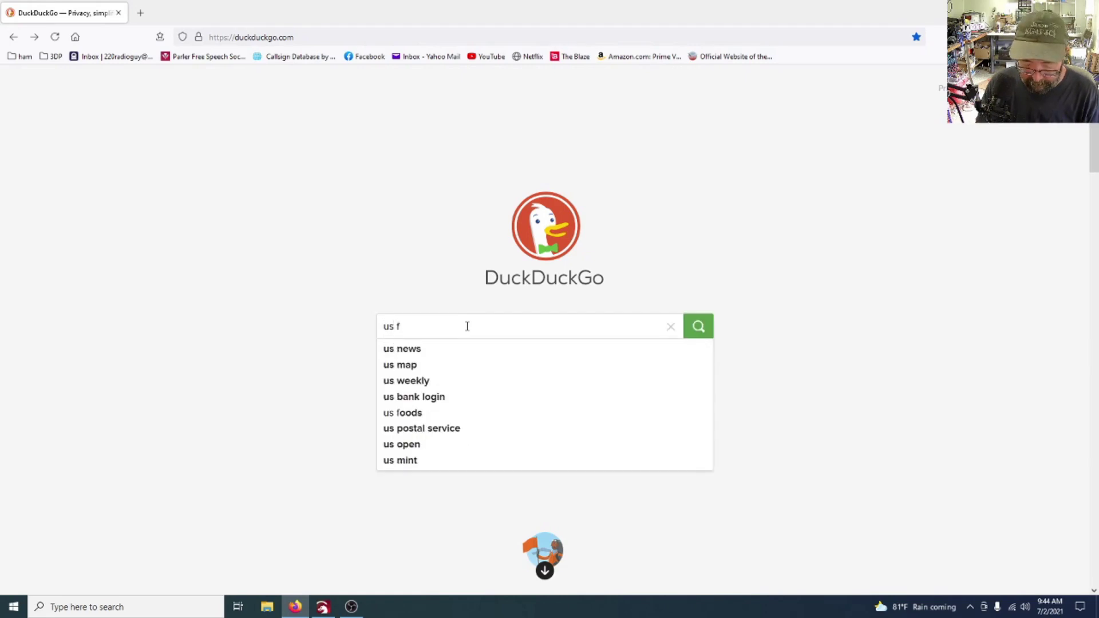
pyautogui.write('lag wav')
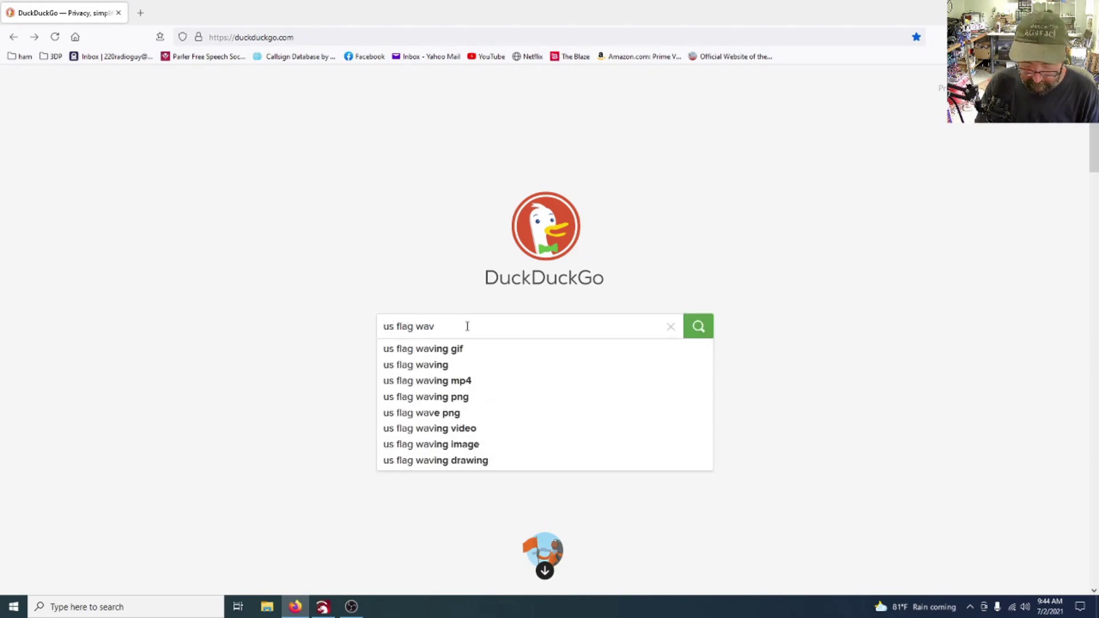
pyautogui.write('ing image')
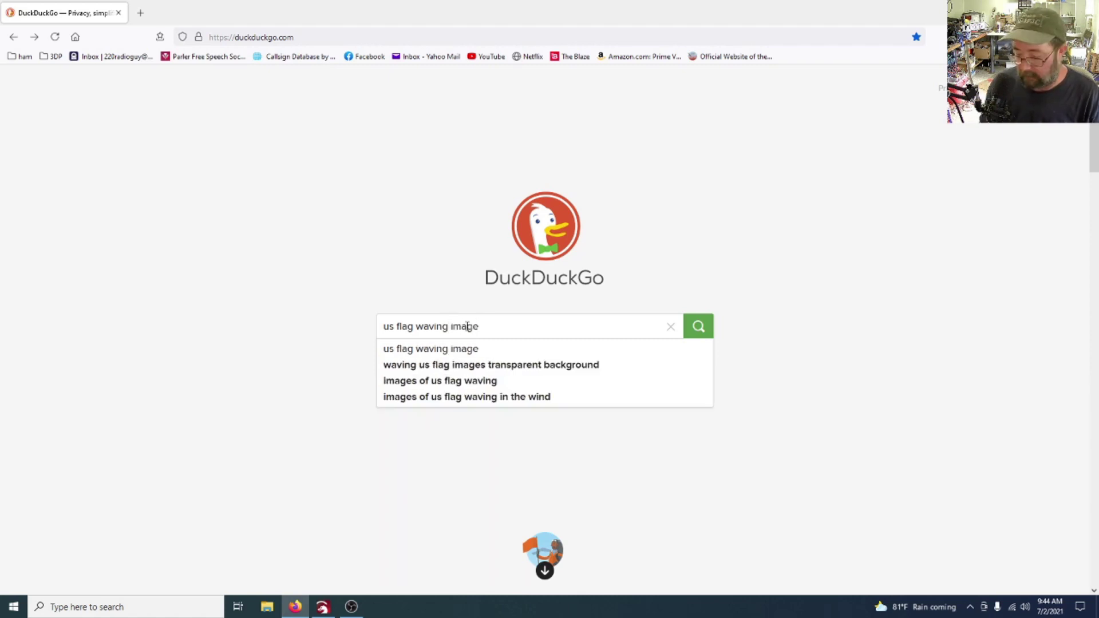
pyautogui.press('Return')
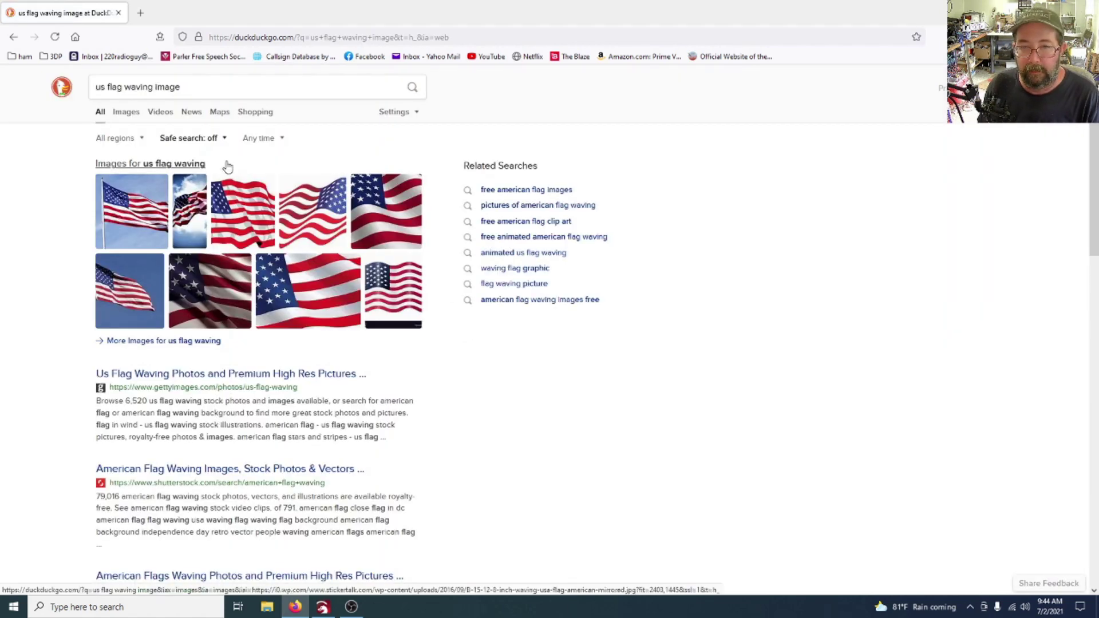
pyautogui.click(126, 112)
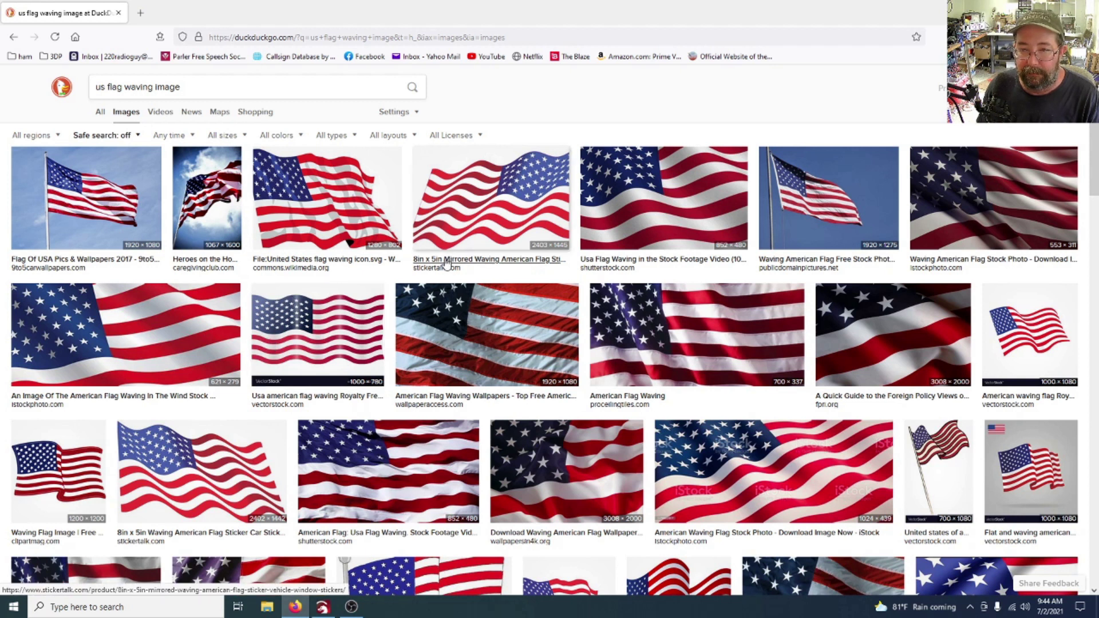
pyautogui.scroll(-1, 350, 280)
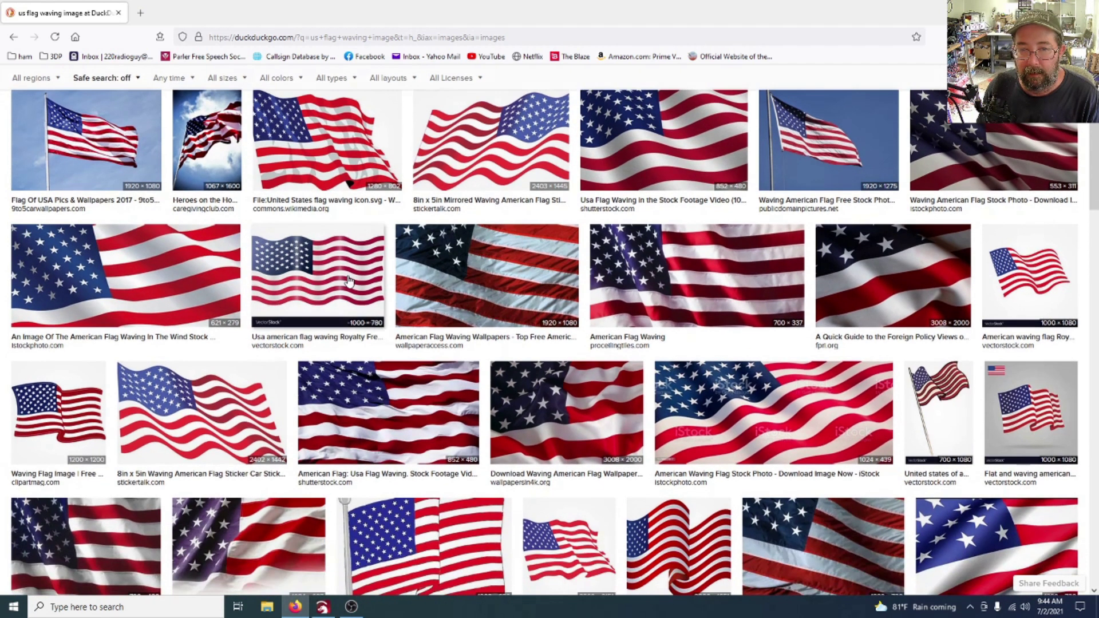
# Save the white-background waving flag sticker to the Desktop as 'falg waving'.
pyautogui.rightClick(216, 402)
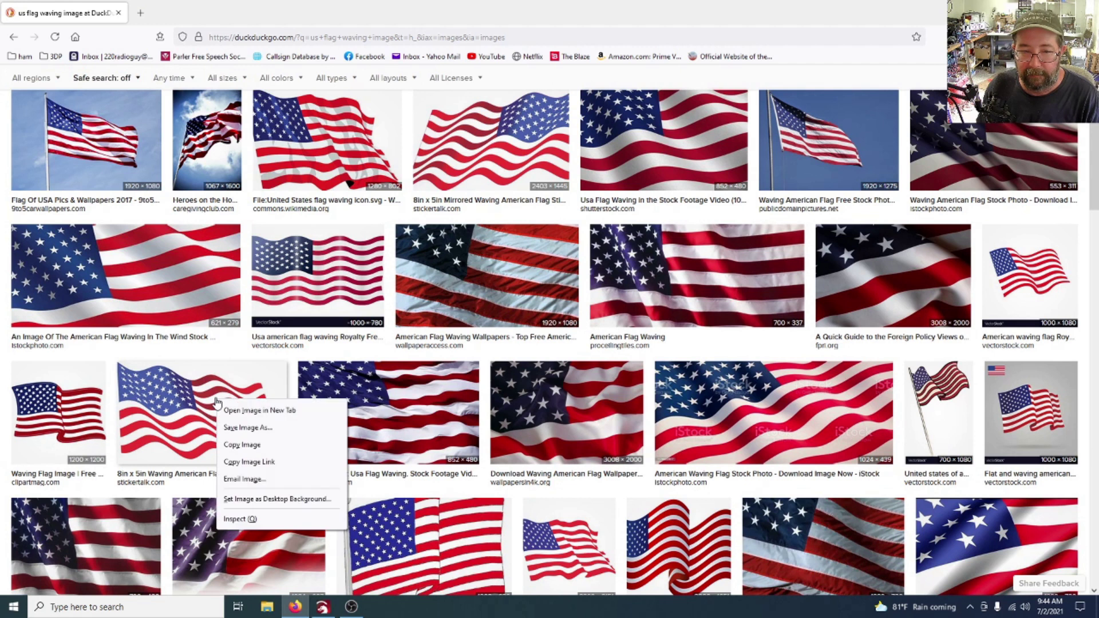
pyautogui.click(234, 429)
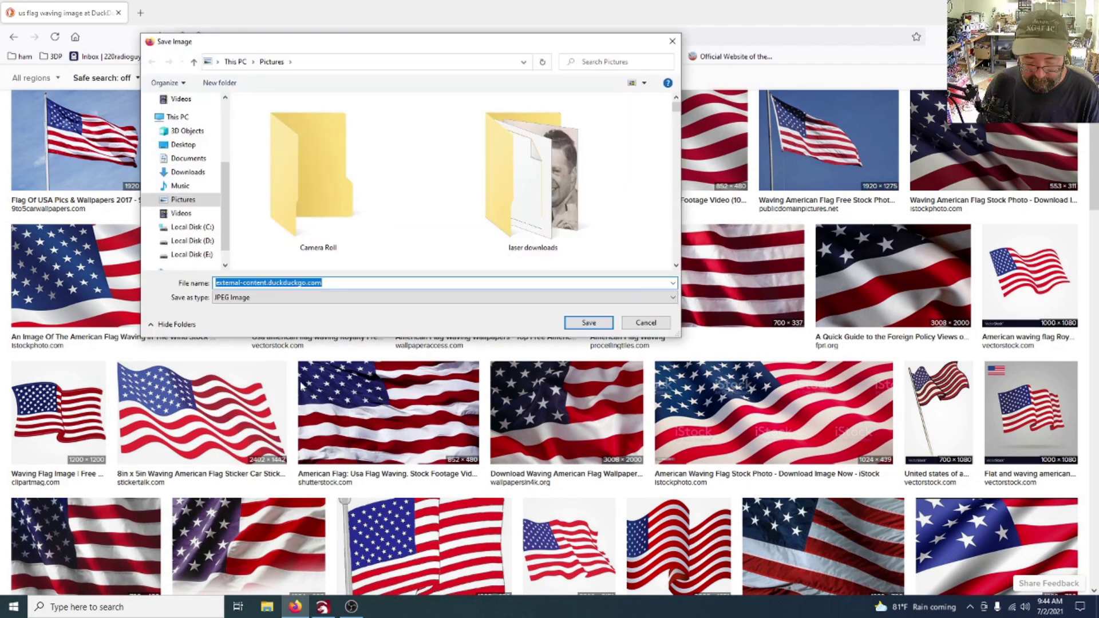
pyautogui.write('falg waving')
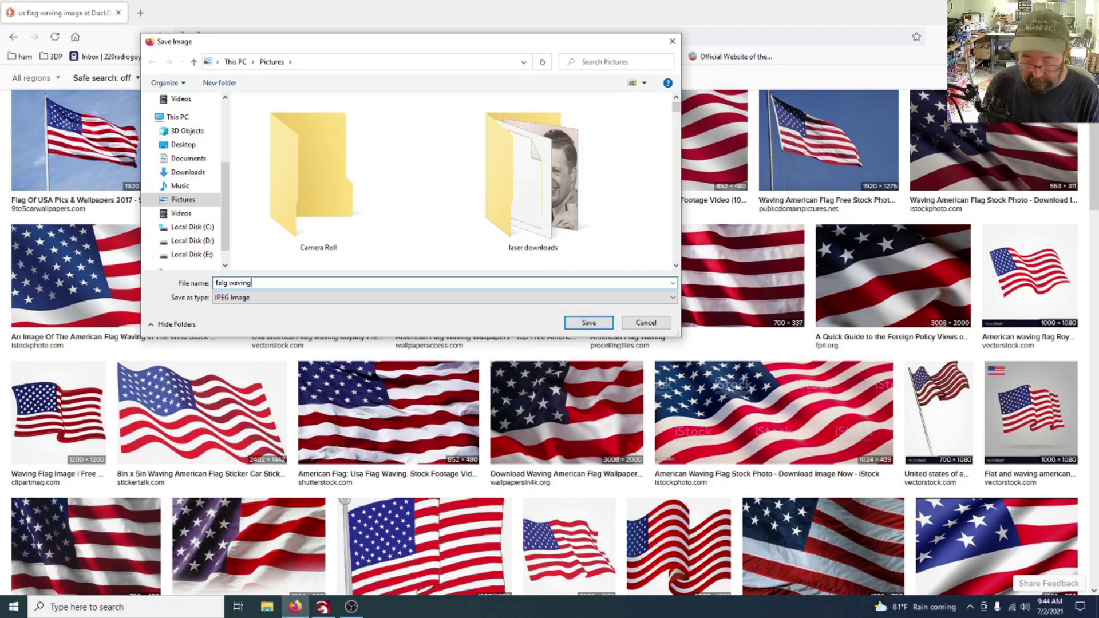
pyautogui.click(183, 145)
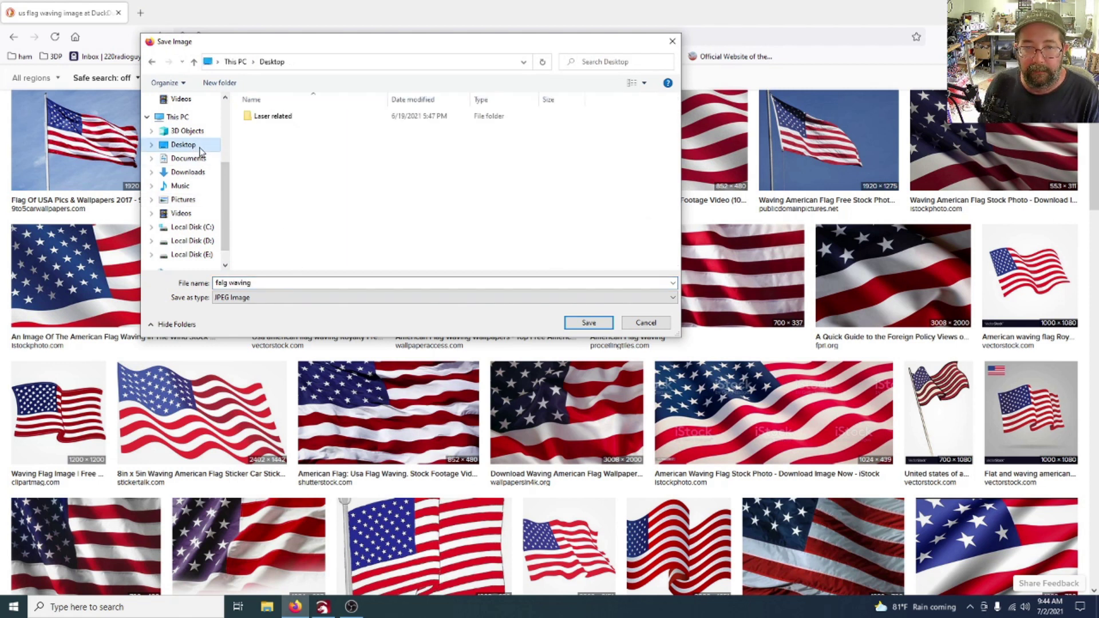
pyautogui.click(587, 323)
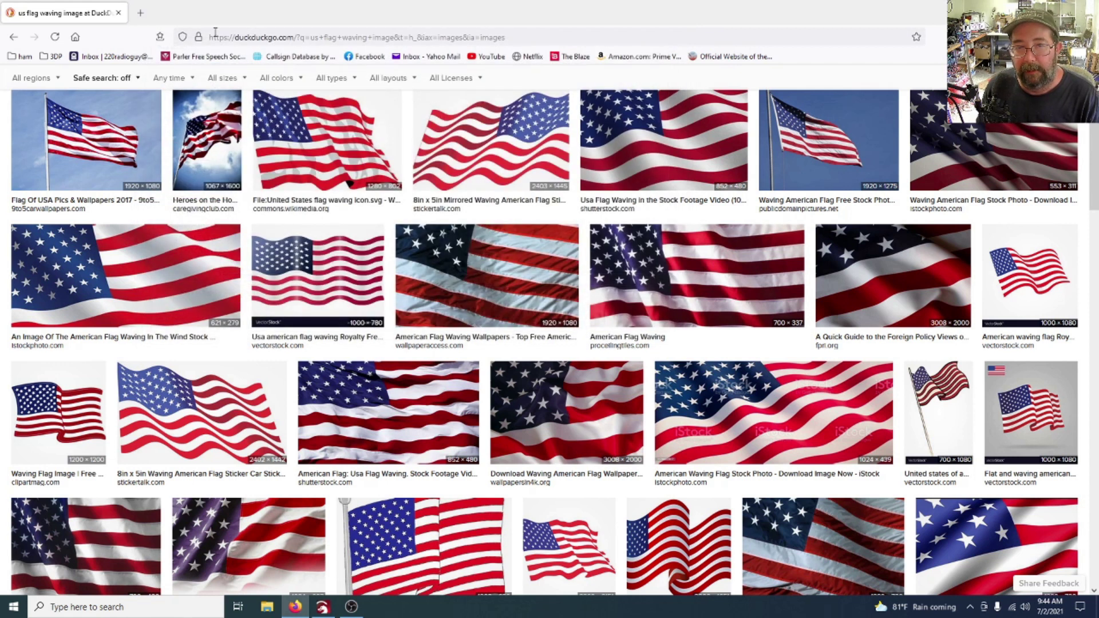
pyautogui.click(288, 35)
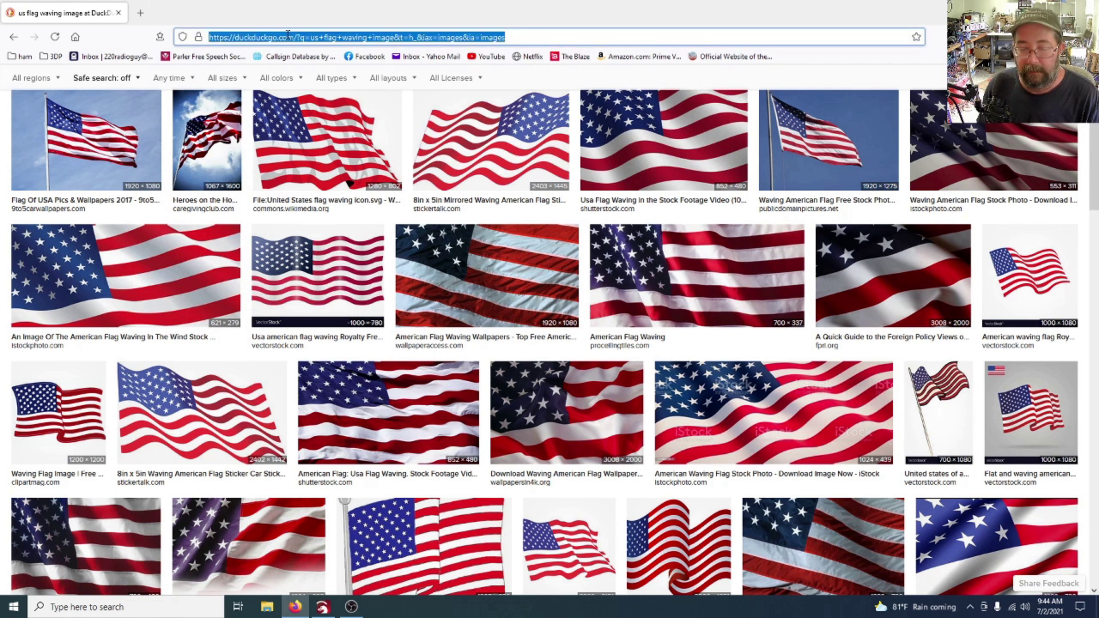
# Upload the saved flag picture from the Desktop to remove.bg.
pyautogui.write('remo')
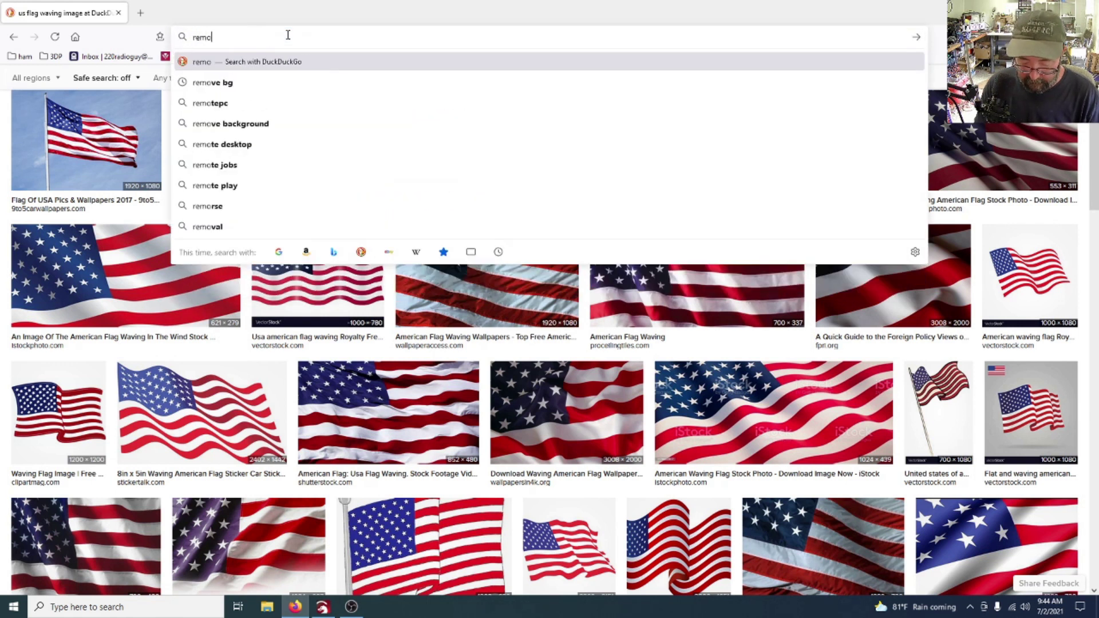
pyautogui.write('ve')
pyautogui.write('.bg')
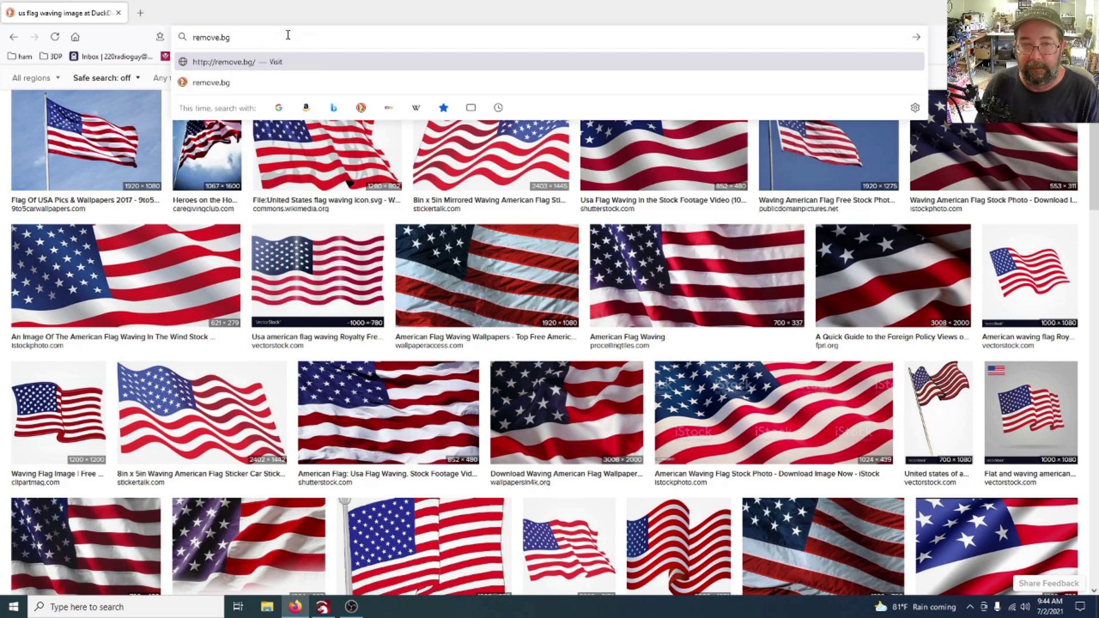
pyautogui.press('Return')
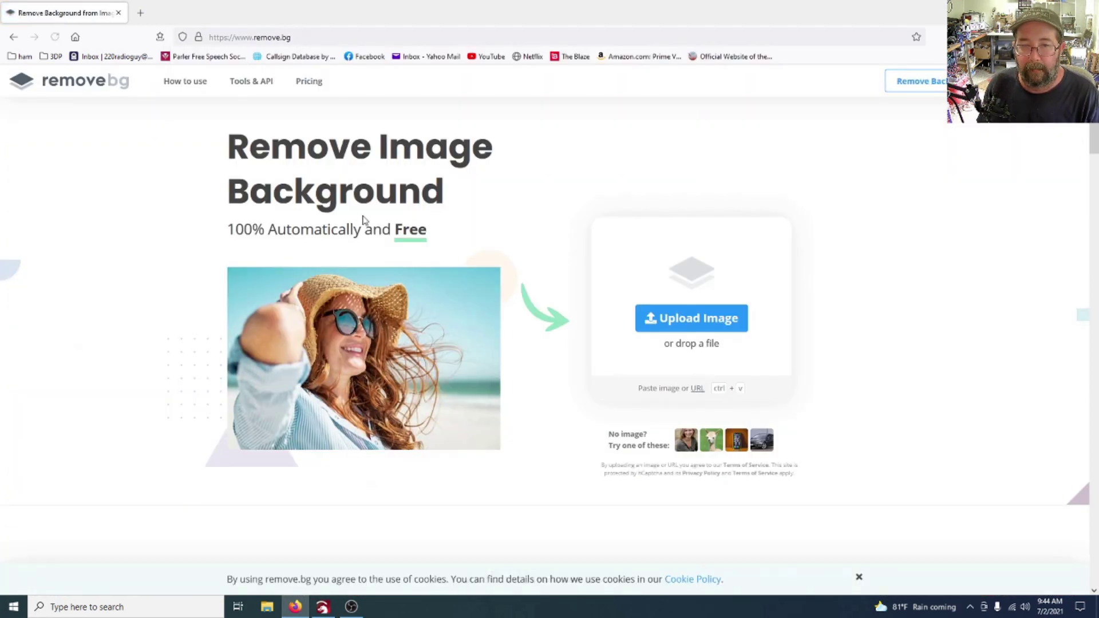
pyautogui.click(641, 317)
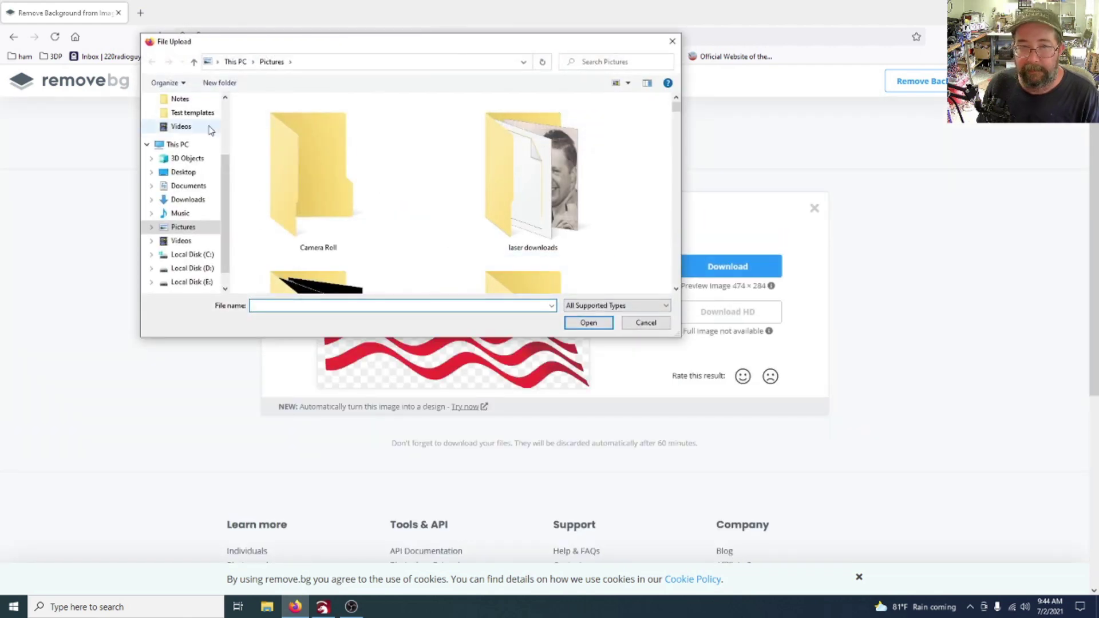
pyautogui.click(183, 173)
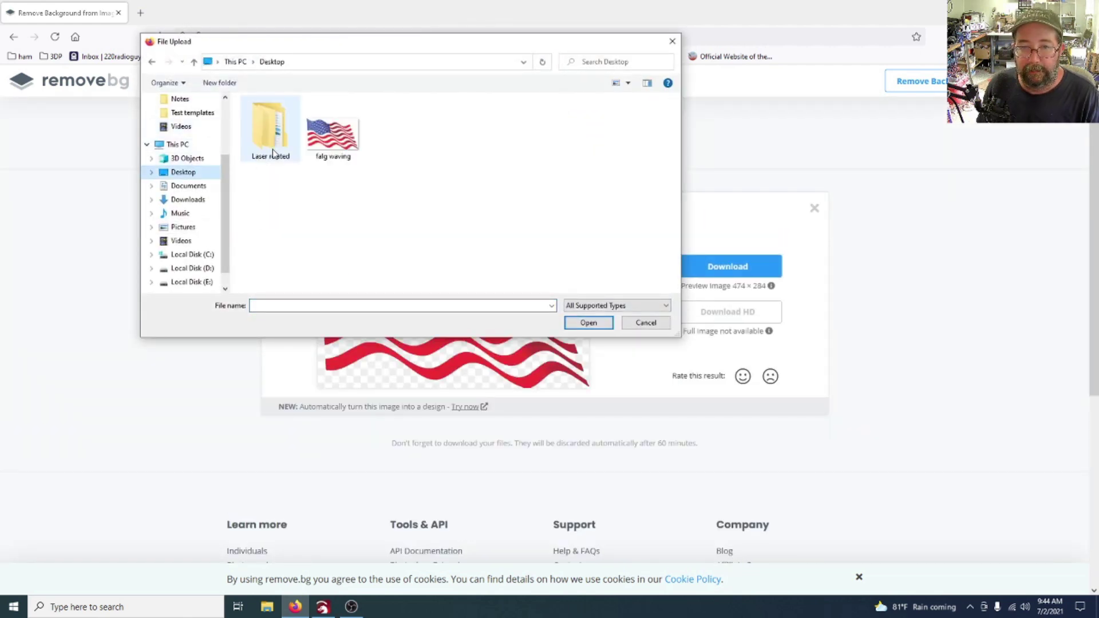
pyautogui.doubleClick(330, 154)
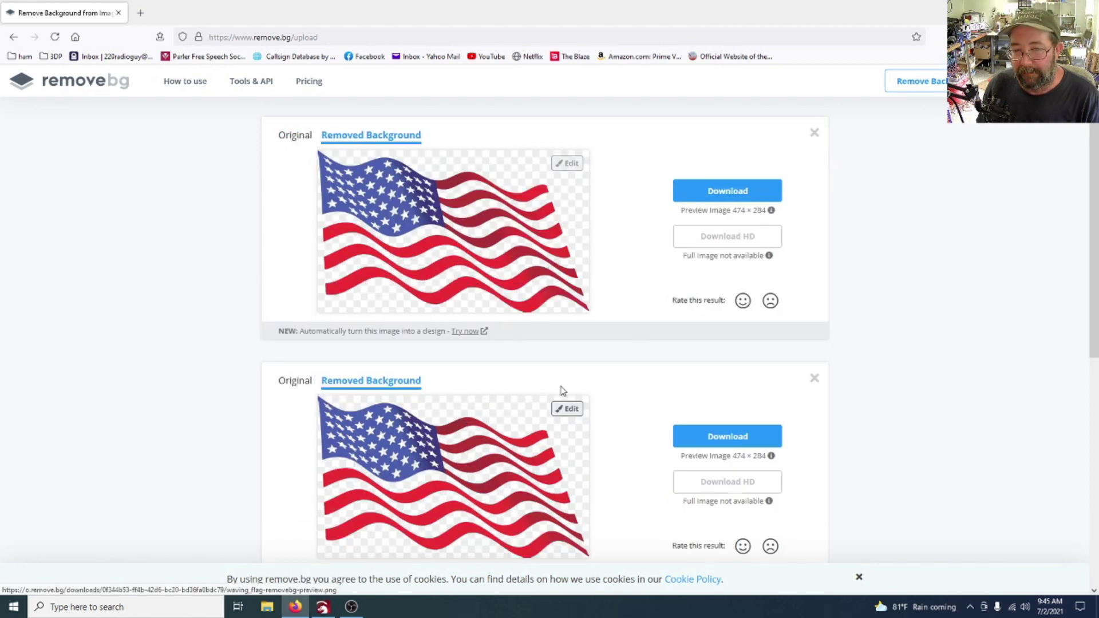
# Download the background-free flag as 'falg_waving-removebg-preview' PNG to the Desktop.
pyautogui.click(710, 193)
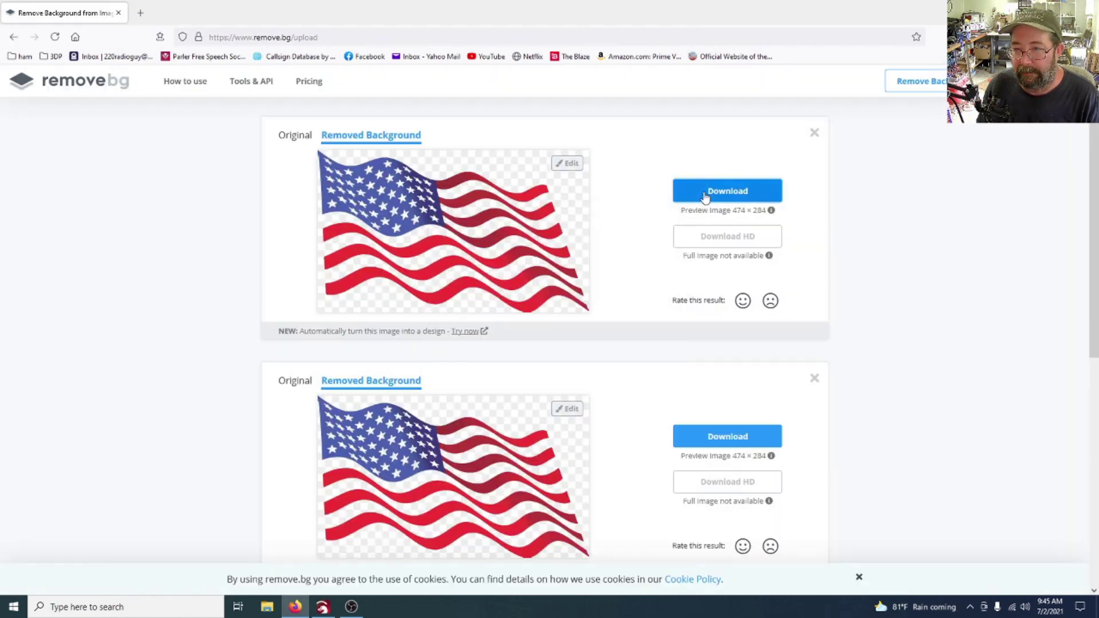
pyautogui.click(594, 372)
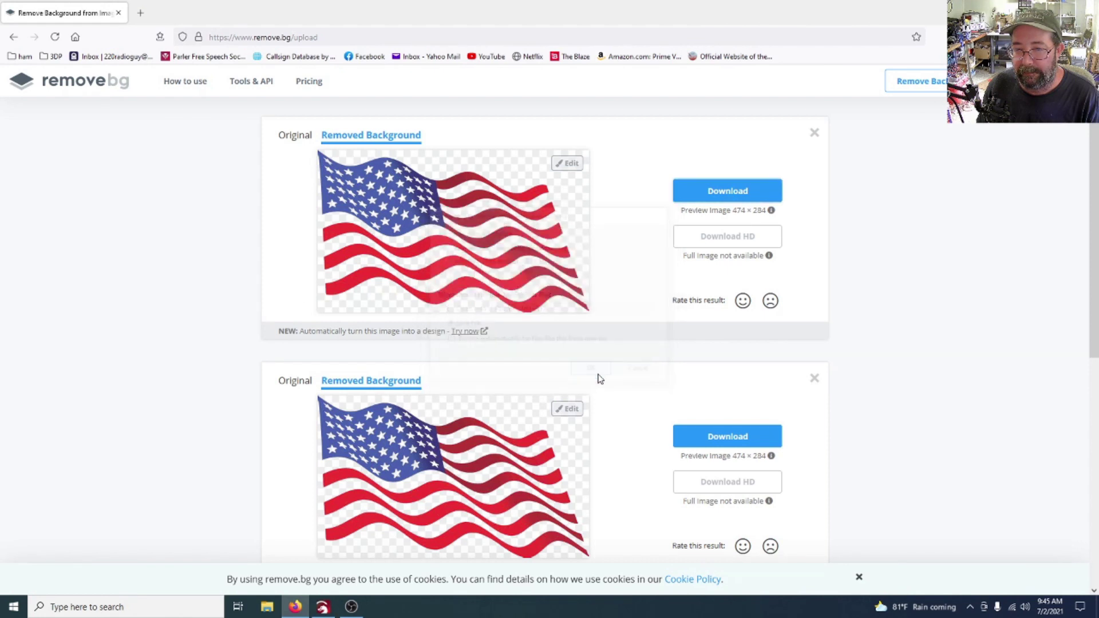
pyautogui.click(188, 146)
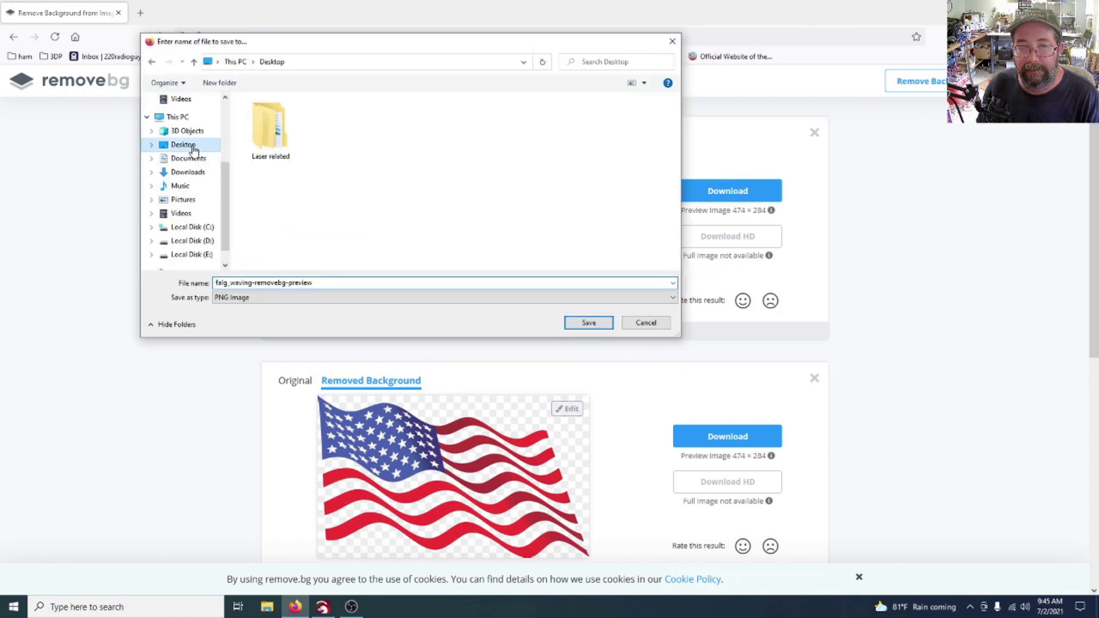
pyautogui.click(281, 284)
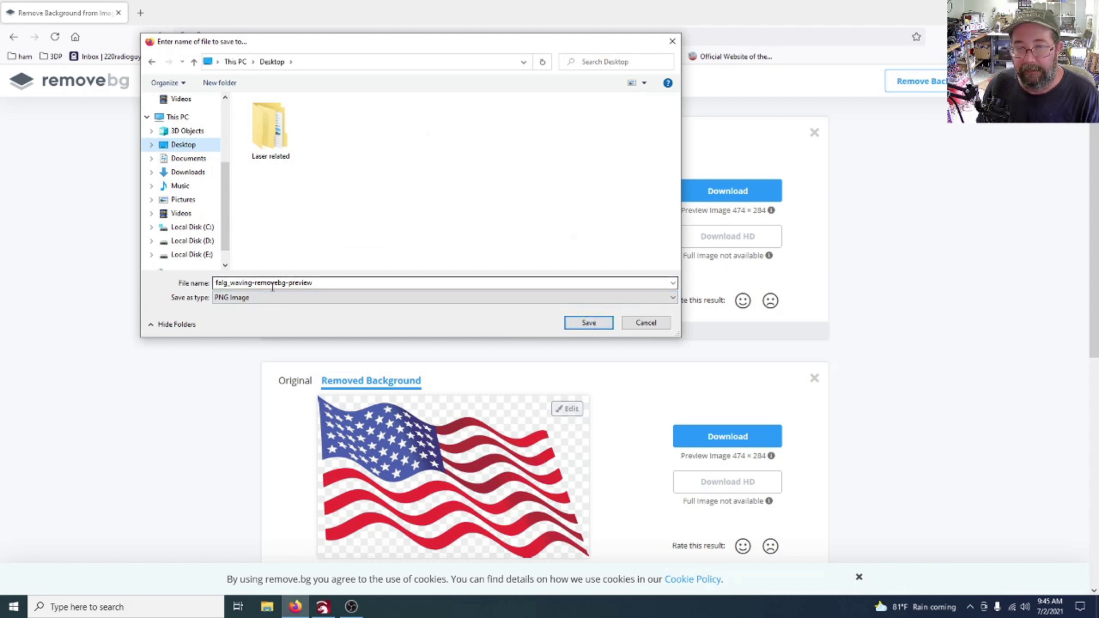
pyautogui.click(578, 323)
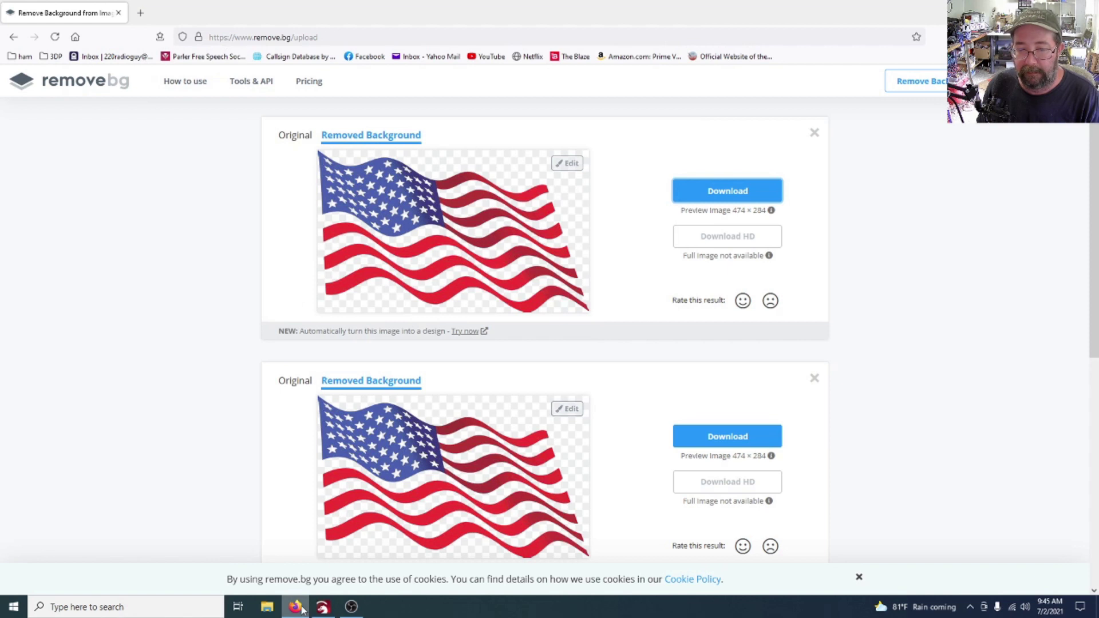
pyautogui.click(324, 609)
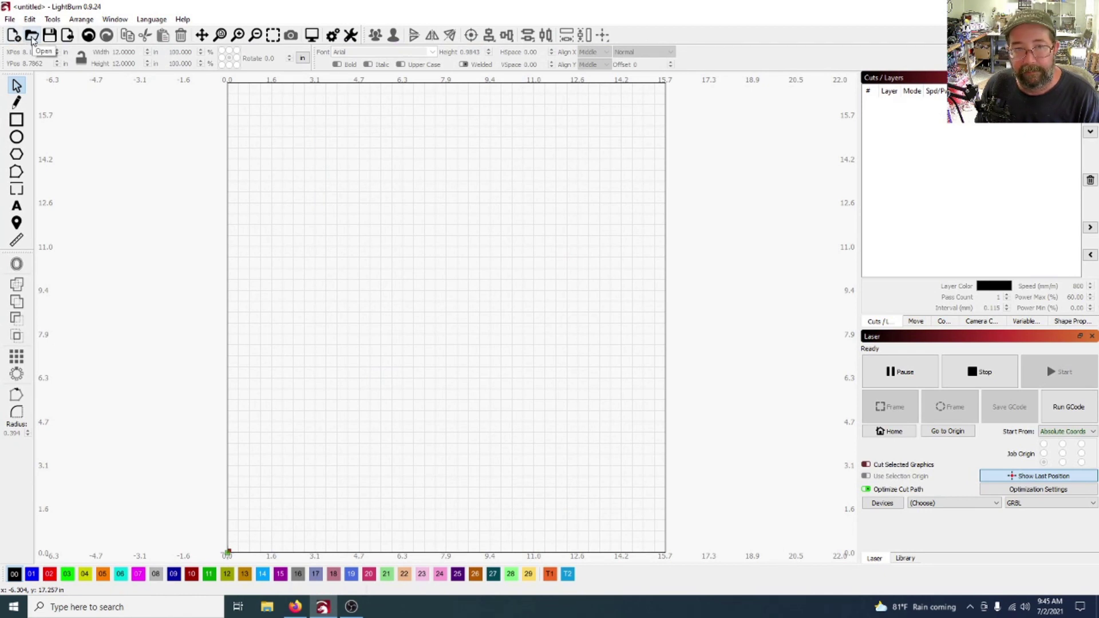
# Open the '12 in mirror' template project and start a picture import.
pyautogui.click(32, 36)
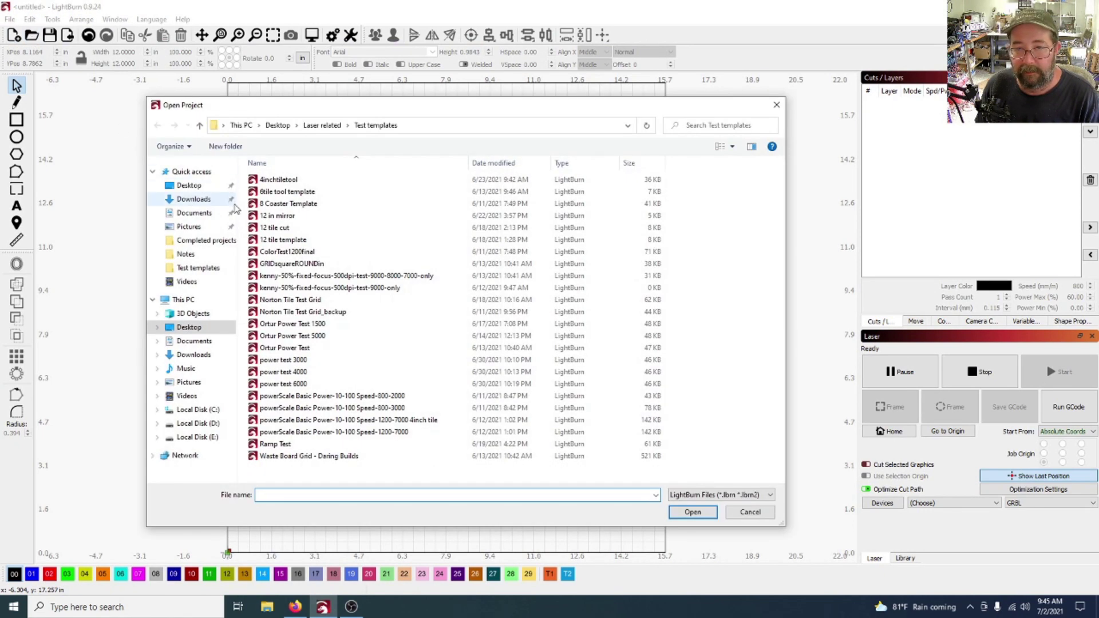
pyautogui.doubleClick(289, 215)
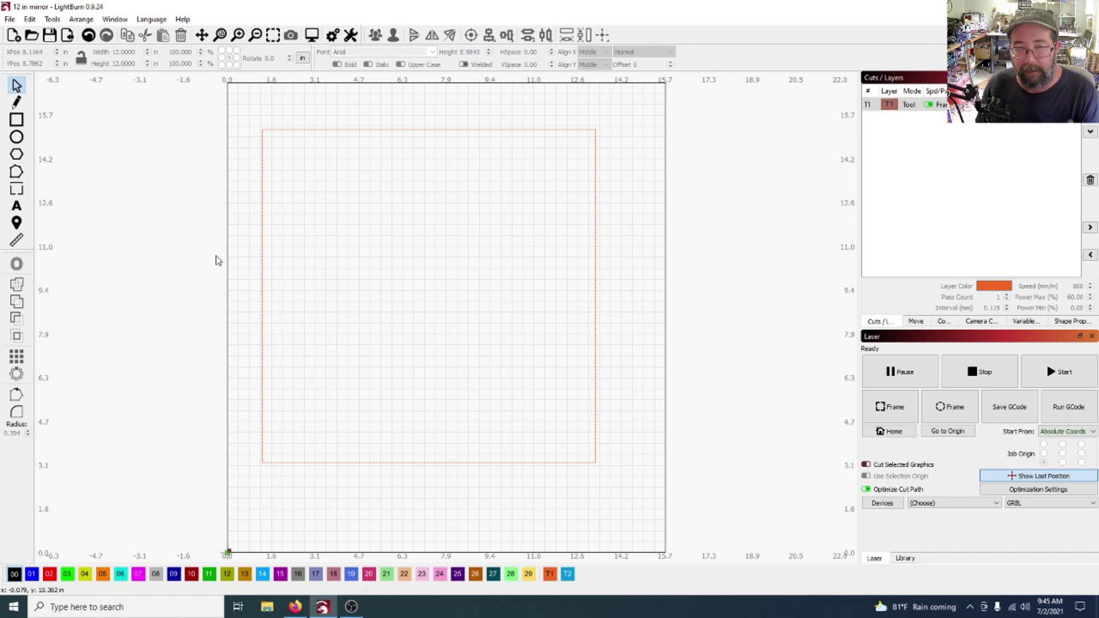
pyautogui.click(67, 36)
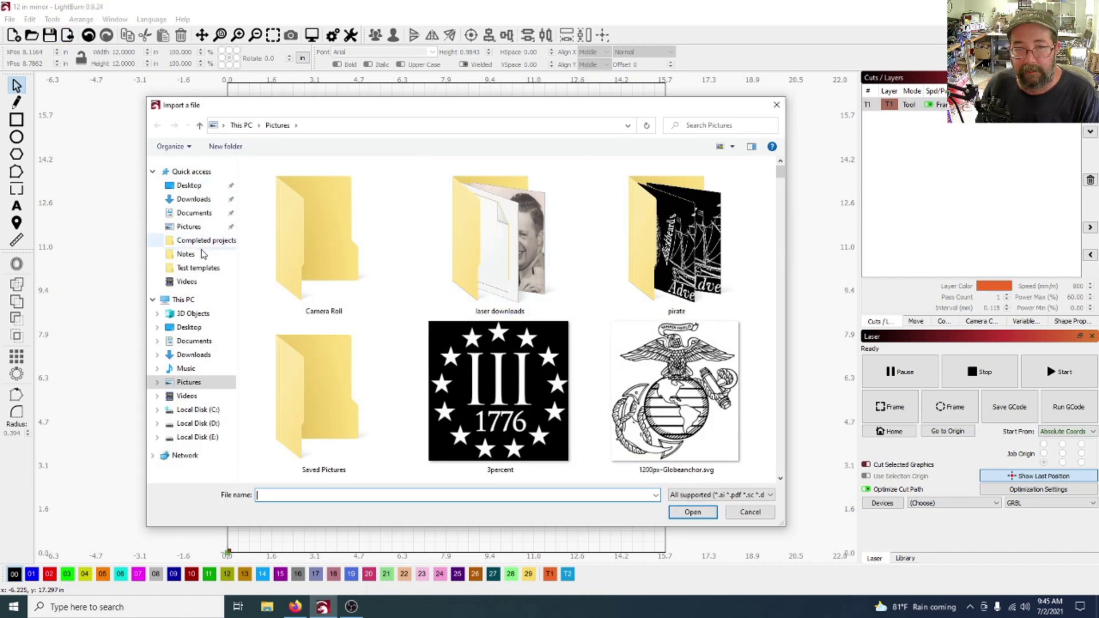
# Import the removebg flag PNG from the Desktop and size it to 11.5 x 11.5 inches.
pyautogui.click(195, 328)
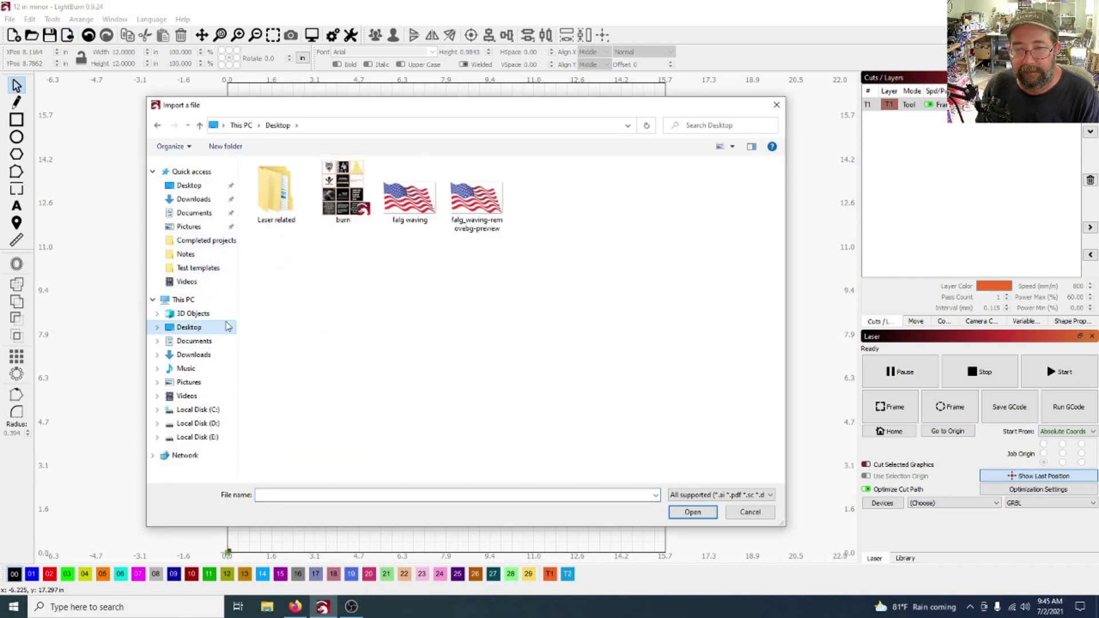
pyautogui.doubleClick(478, 206)
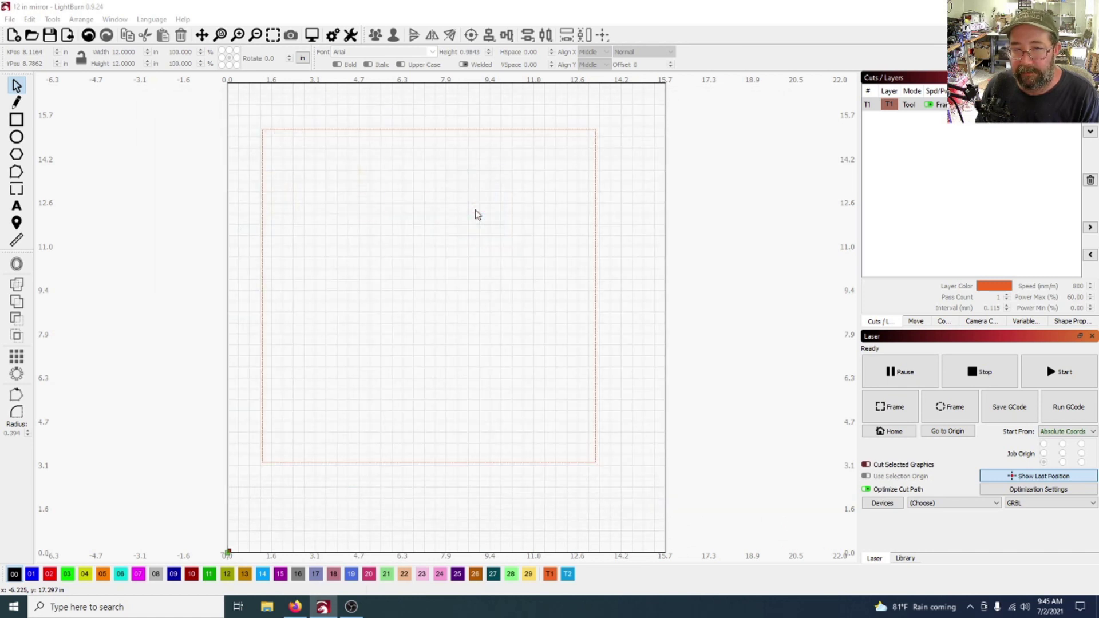
pyautogui.doubleClick(139, 52)
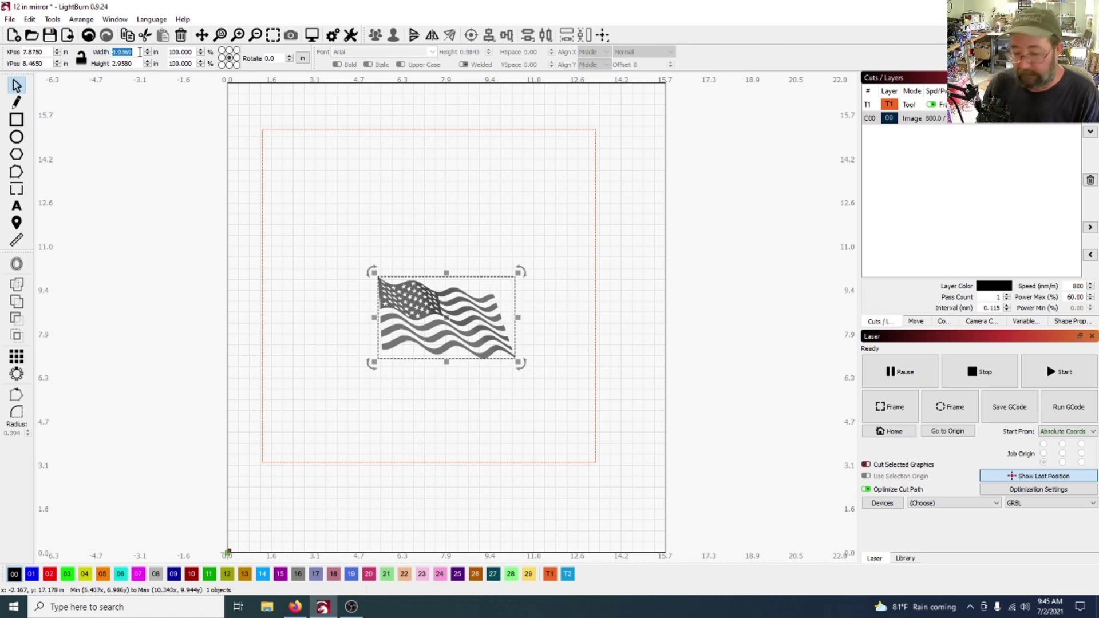
pyautogui.write('11.')
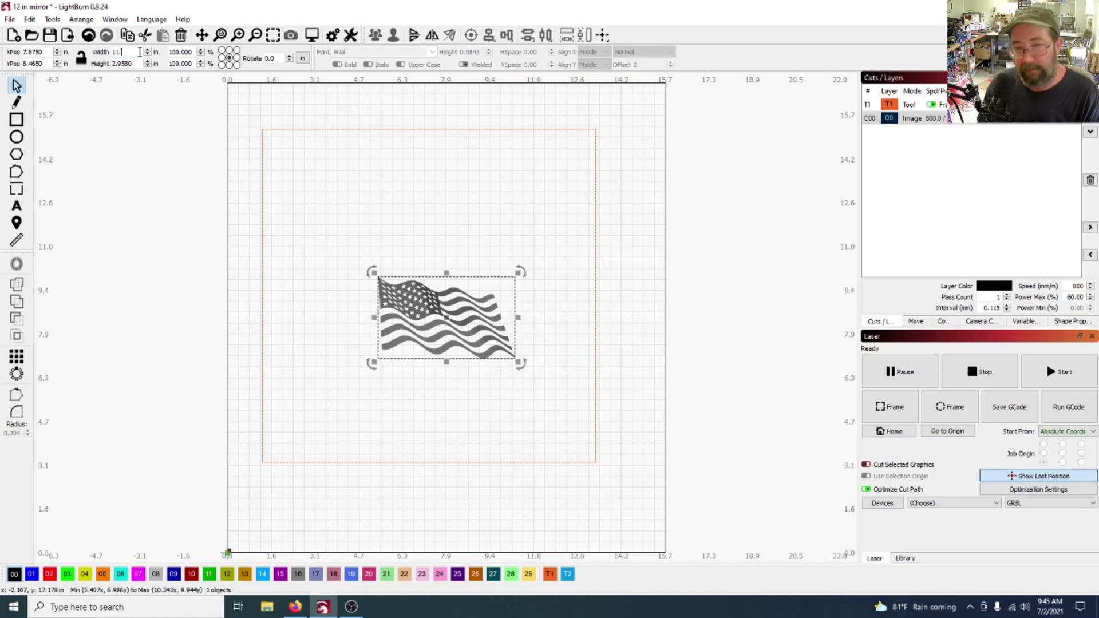
pyautogui.write('5')
pyautogui.press('Tab')
pyautogui.write('11.5')
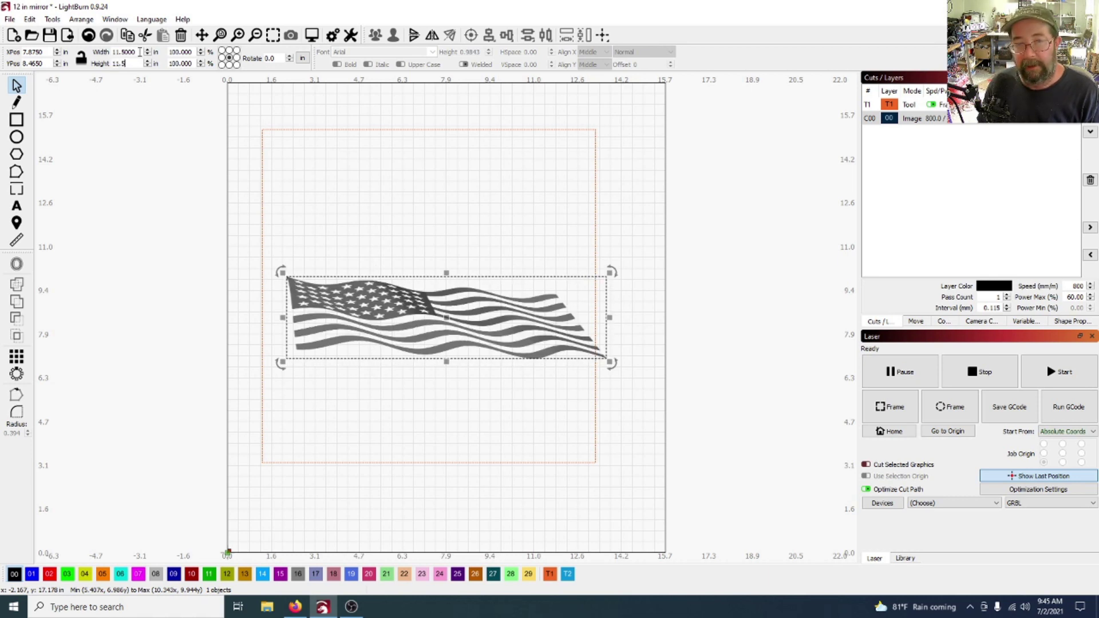
pyautogui.press('Tab')
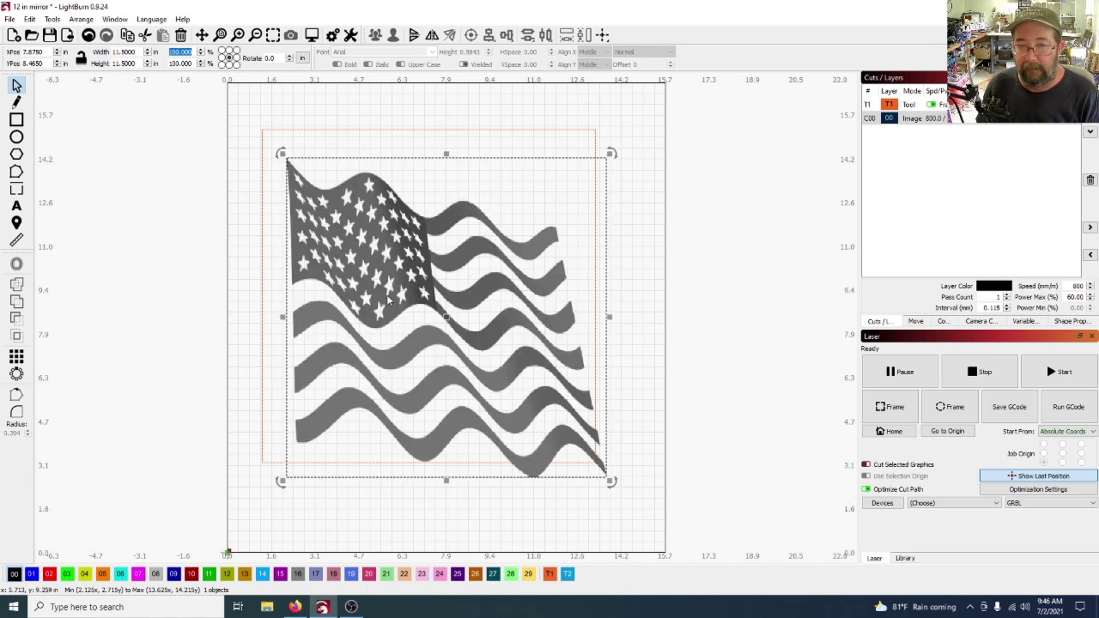
pyautogui.click(685, 280)
# Move the flag up-left so it sits inside the orange mirror frame.
pyautogui.click(415, 246)
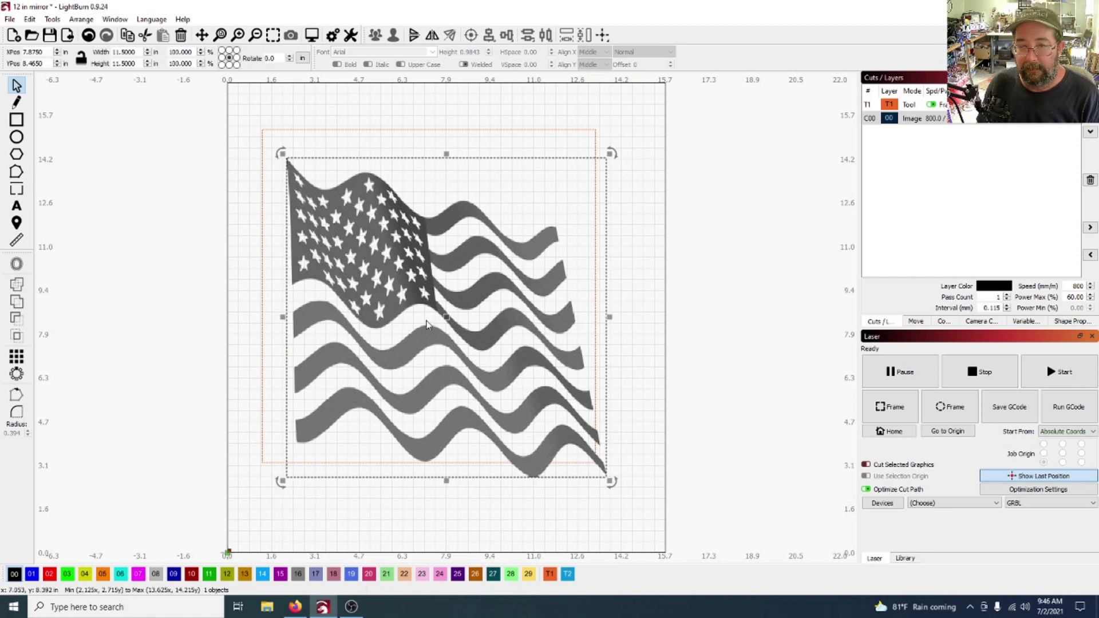
pyautogui.moveTo(449, 318); pyautogui.dragTo(431, 298)
pyautogui.click(646, 276)
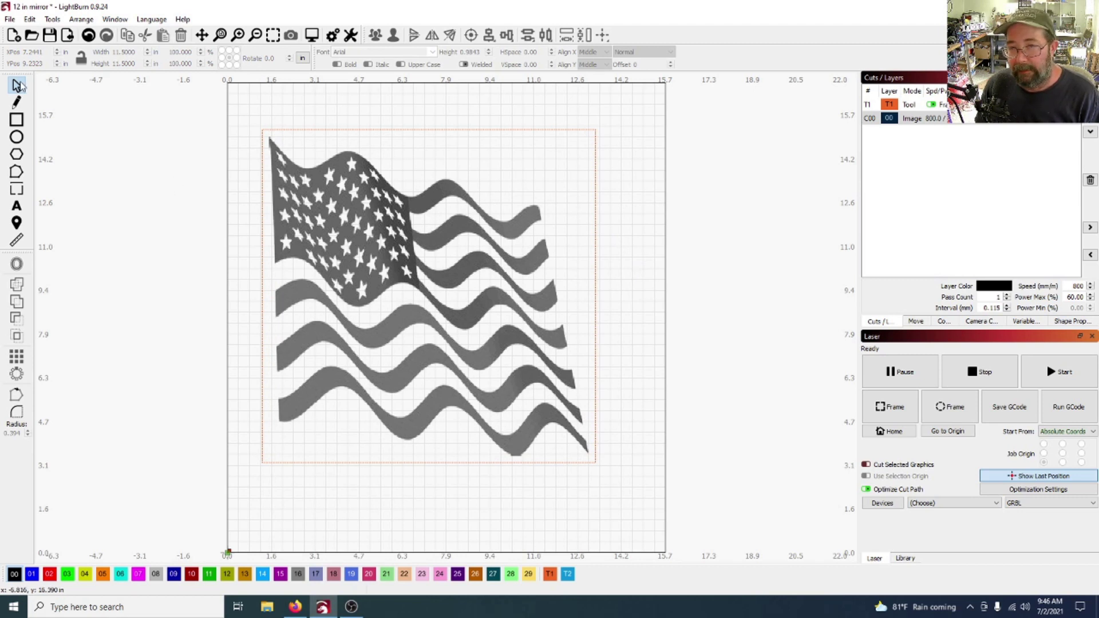
# Flip the flag horizontally so the stars are on the right, and assign it to layer 21.
pyautogui.hotkey('ctrl', 'a')
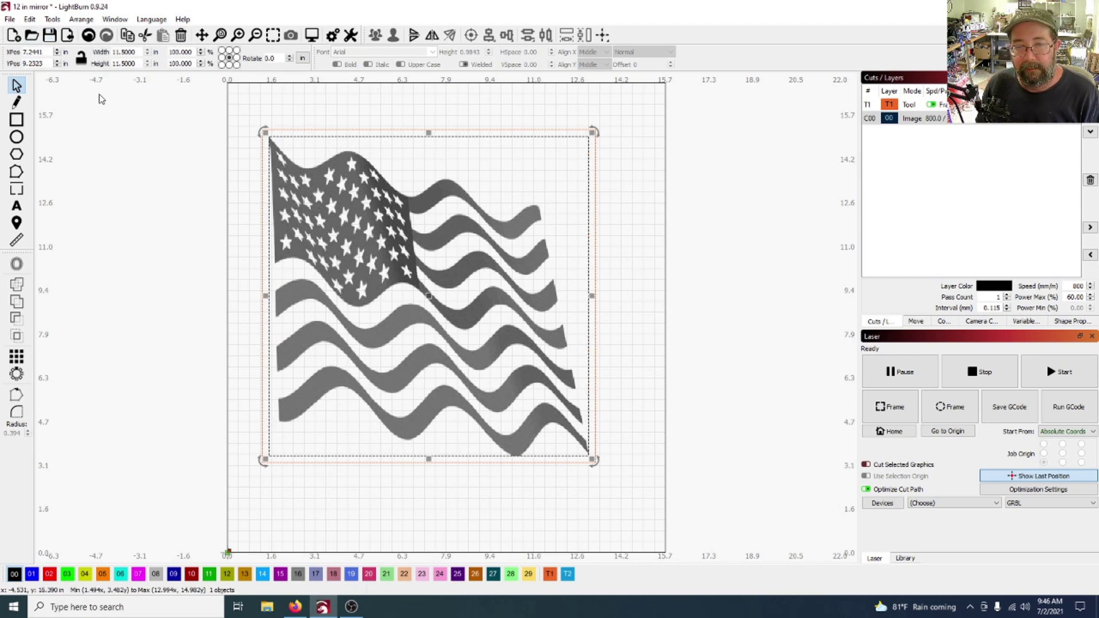
pyautogui.click(81, 19)
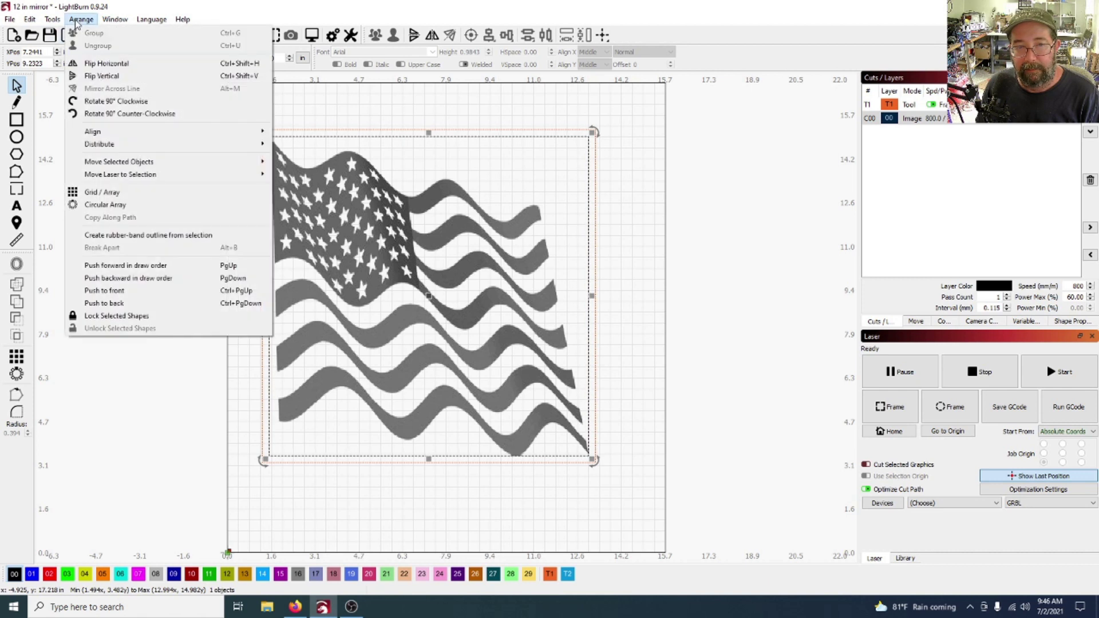
pyautogui.click(82, 63)
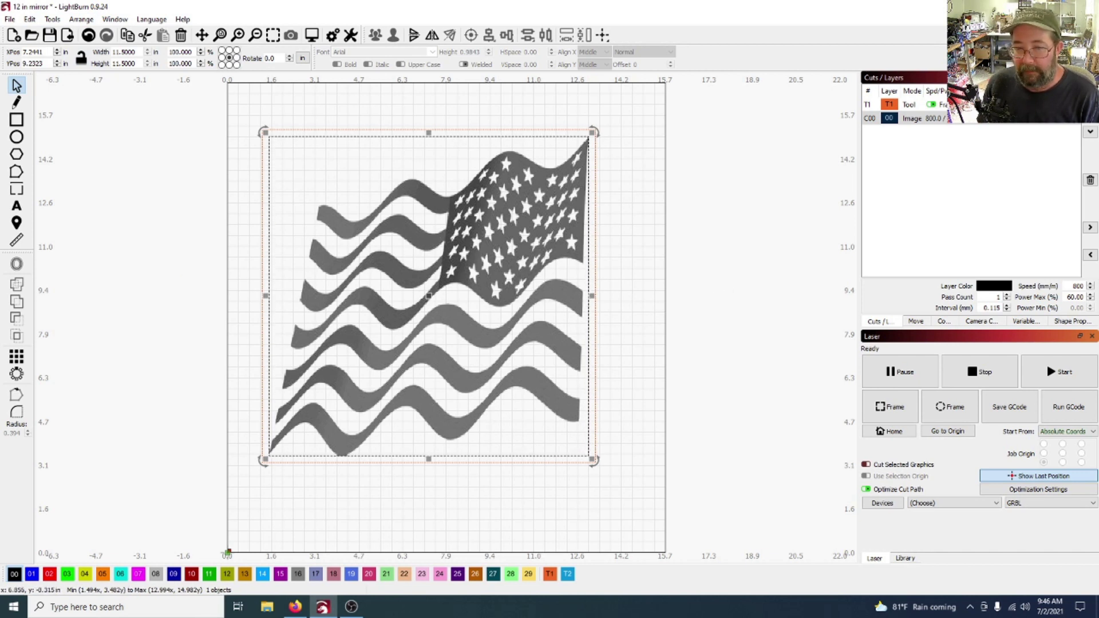
pyautogui.click(386, 573)
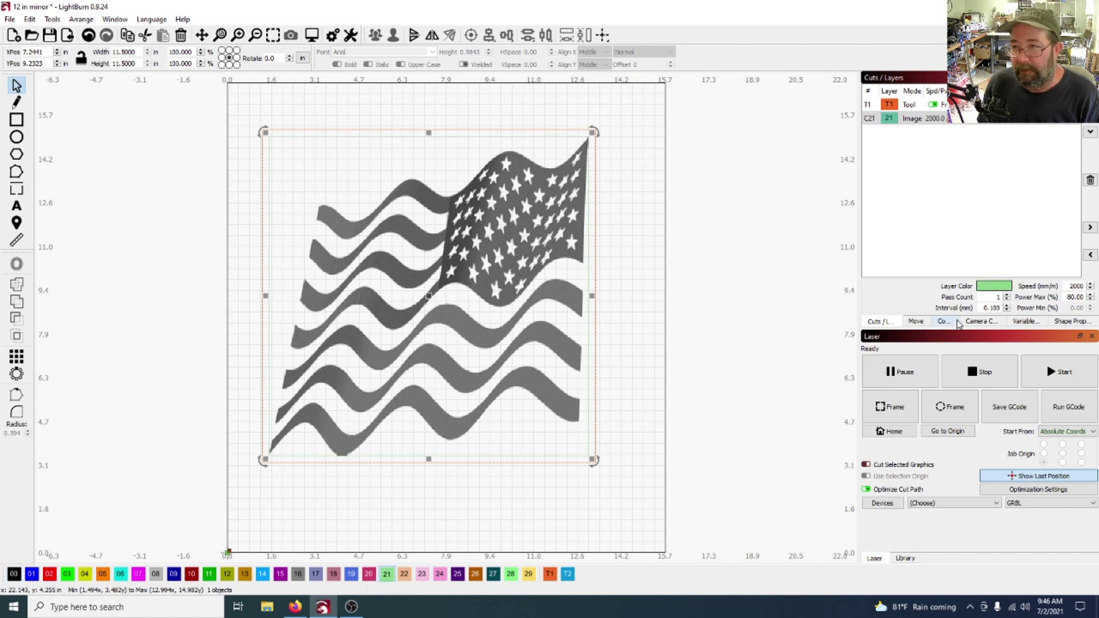
# Set layer C21 to 3000 speed and 70% max power, then preview the burn.
pyautogui.doubleClick(927, 120)
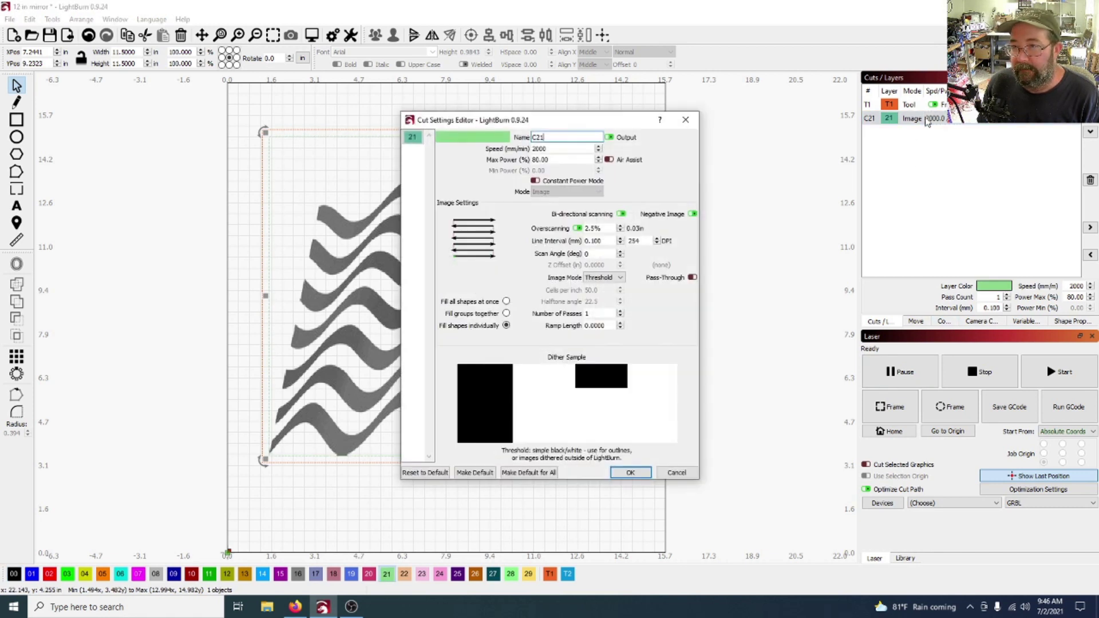
pyautogui.doubleClick(570, 148)
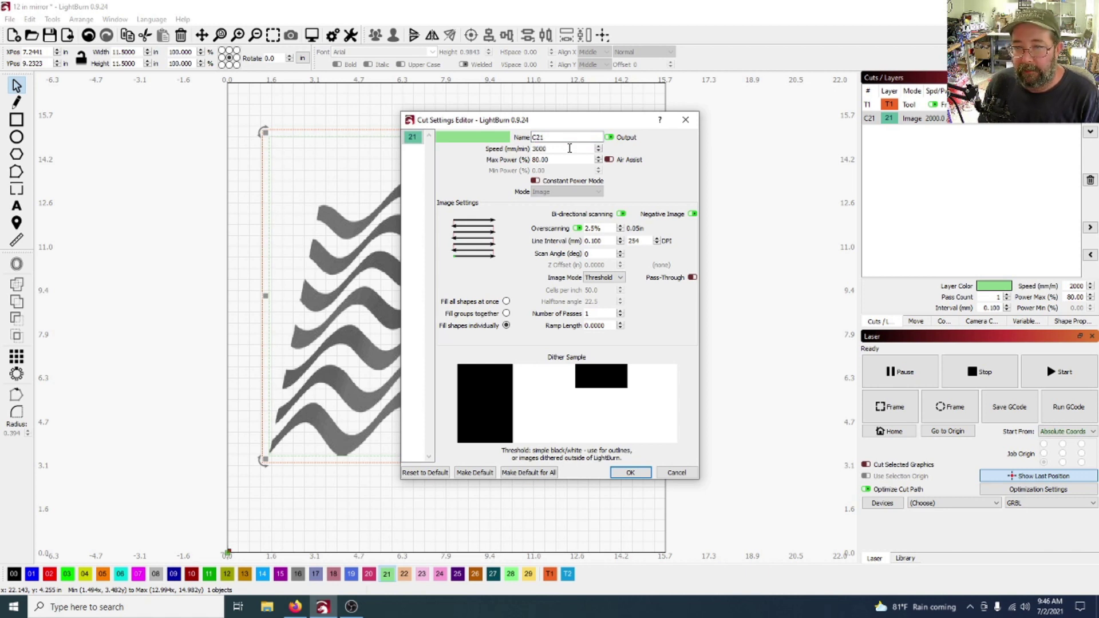
pyautogui.doubleClick(575, 162)
pyautogui.write('7')
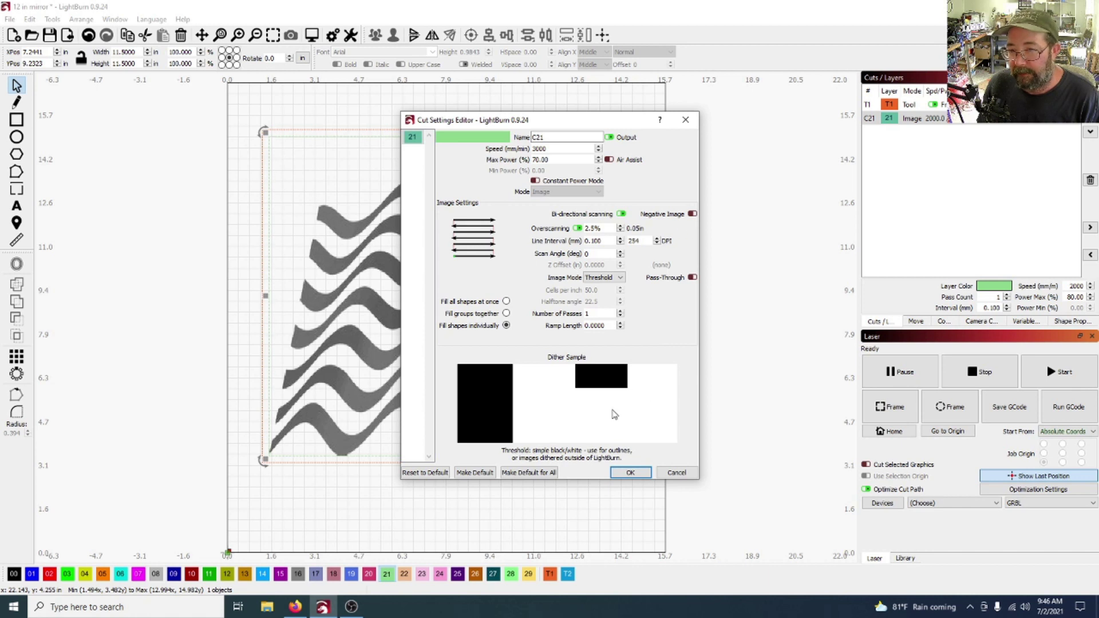
pyautogui.click(630, 472)
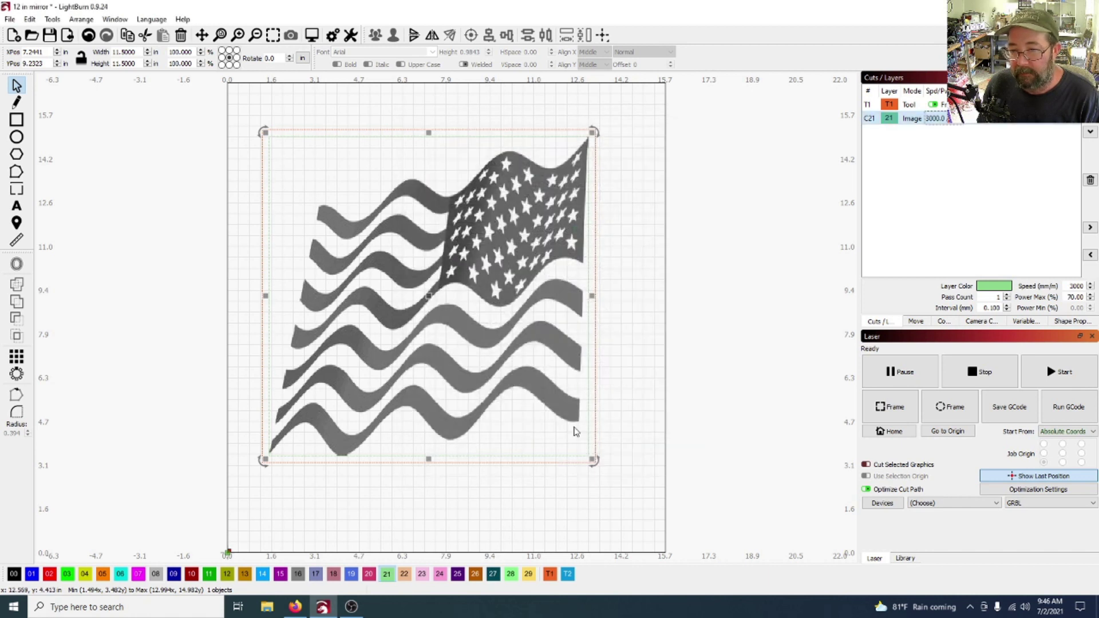
pyautogui.click(315, 37)
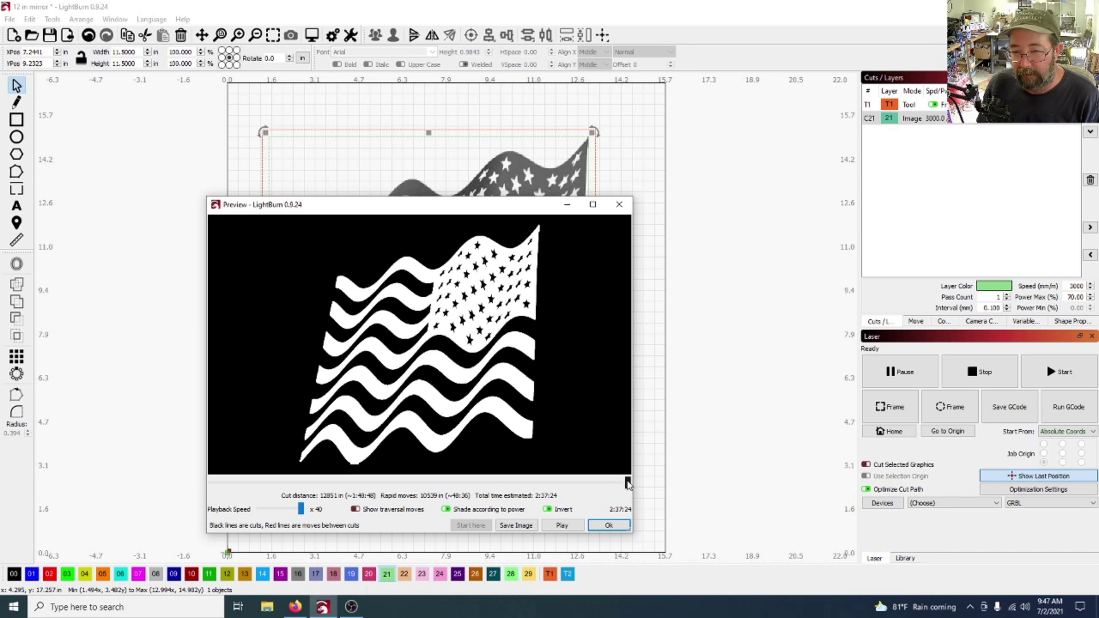
pyautogui.moveTo(627, 485)
pyautogui.mouseDown()
pyautogui.moveTo(517, 484)
pyautogui.moveTo(633, 491)
pyautogui.mouseUp()
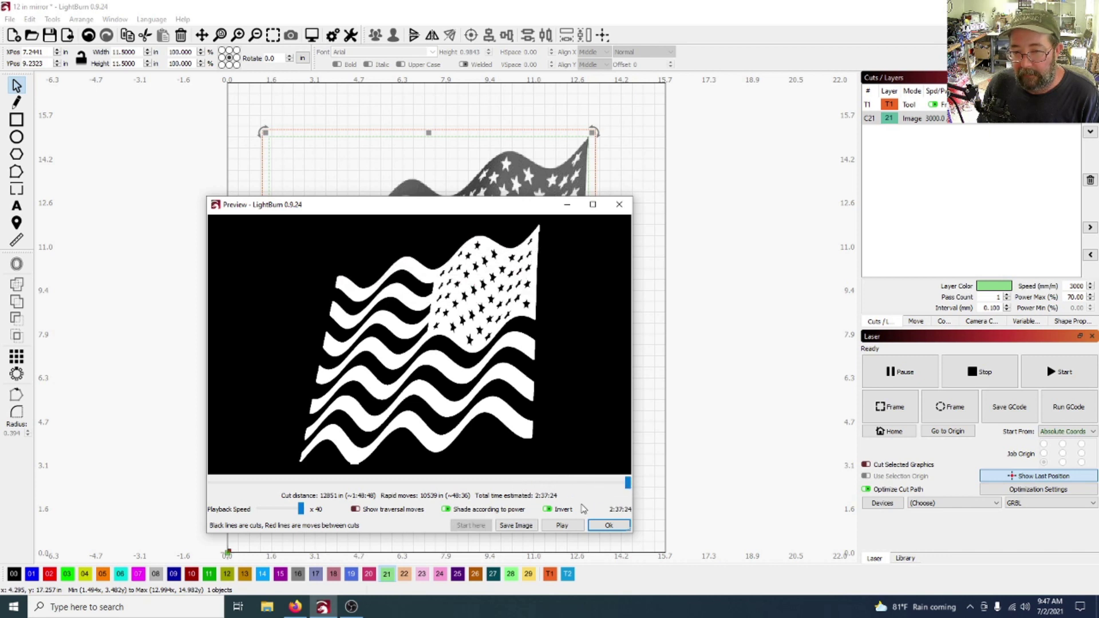
pyautogui.click(609, 525)
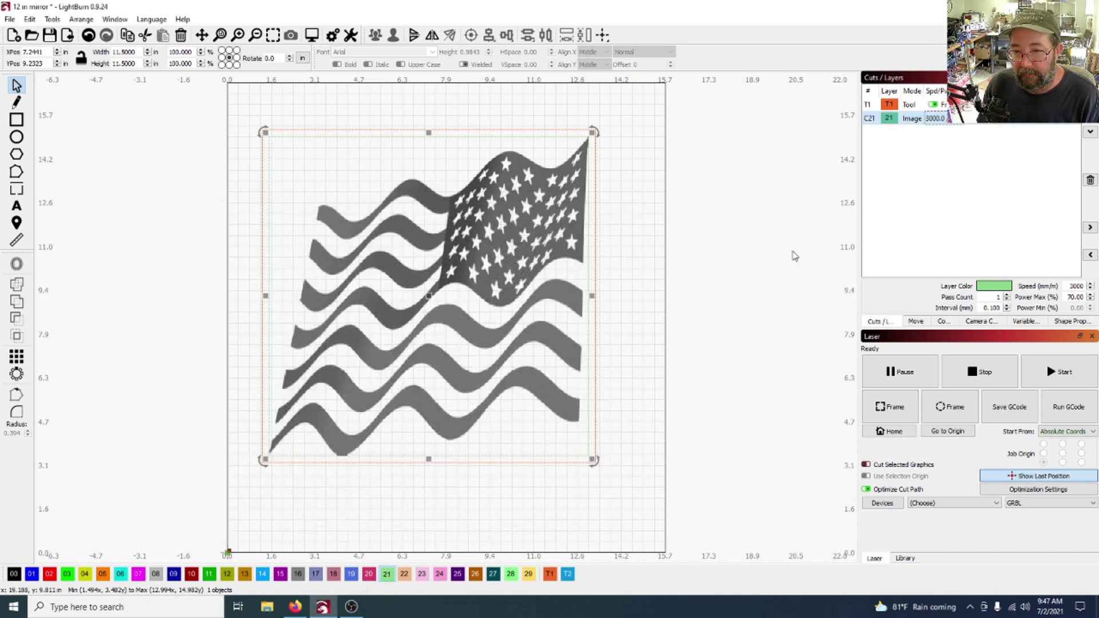
# Turn on Negative Image for layer C21 and check the burn preview.
pyautogui.doubleClick(905, 119)
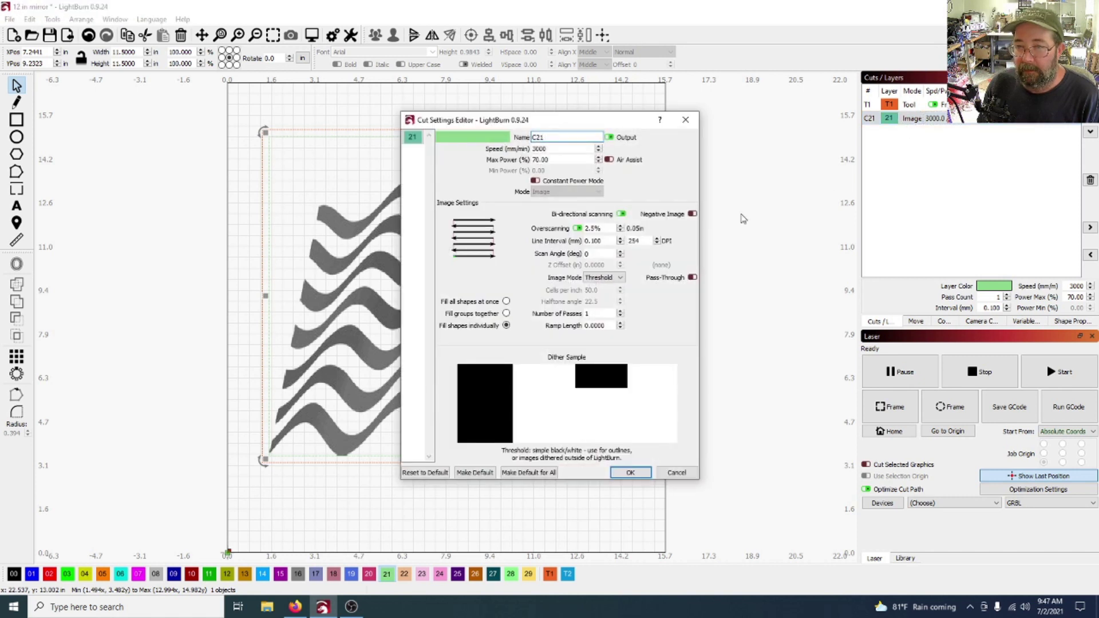
pyautogui.click(693, 214)
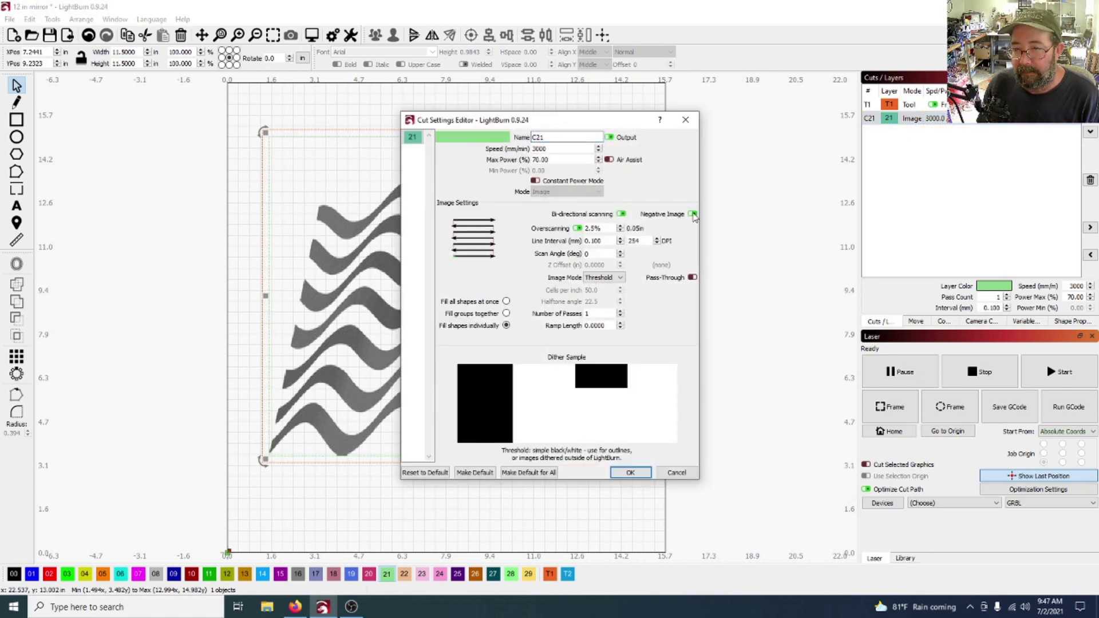
pyautogui.click(630, 472)
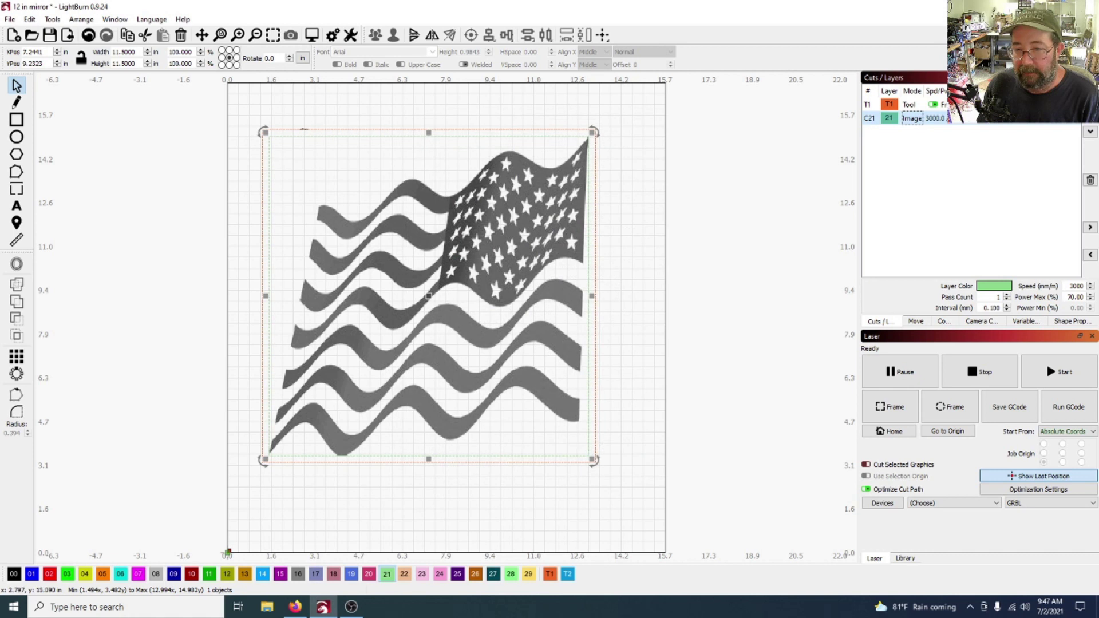
pyautogui.click(312, 36)
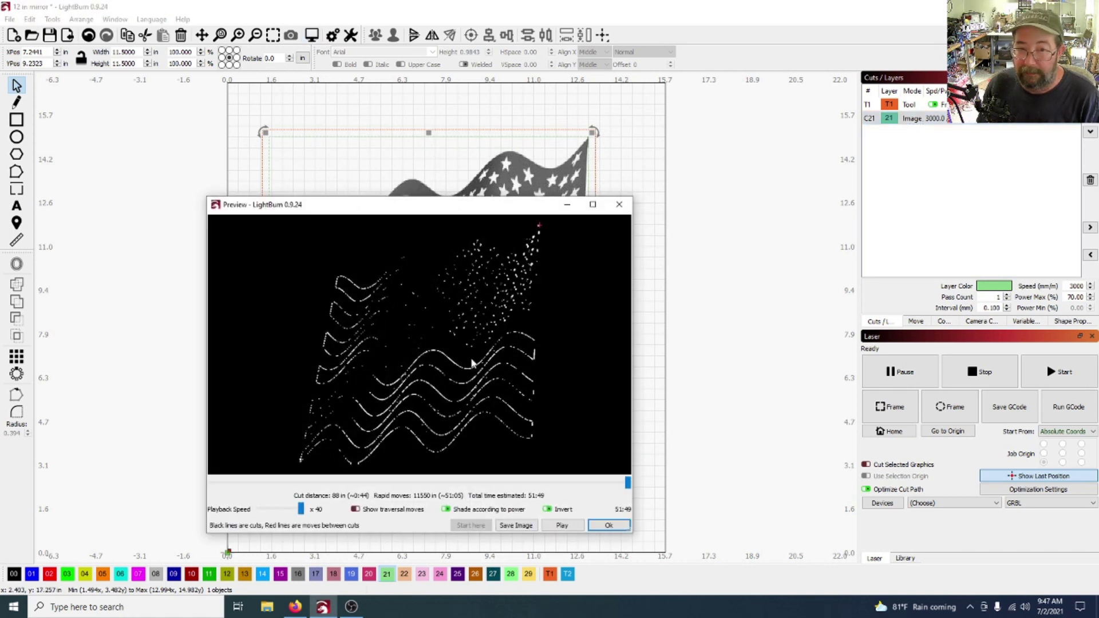
pyautogui.click(609, 525)
# Switch Negative Image back off for layer C21.
pyautogui.doubleClick(941, 121)
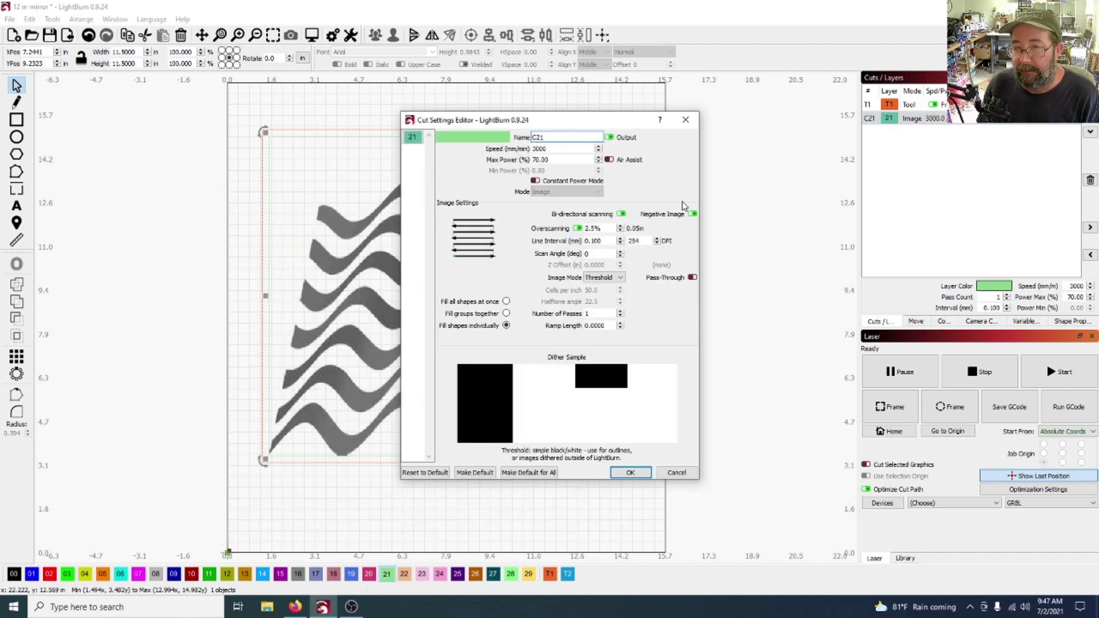
pyautogui.click(693, 215)
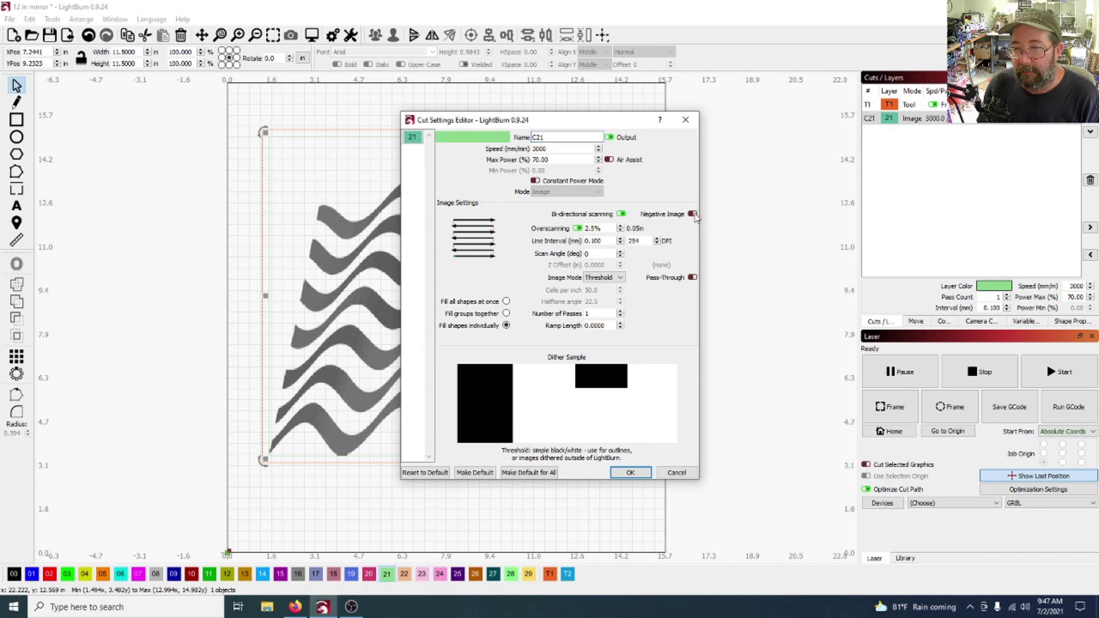
pyautogui.click(631, 473)
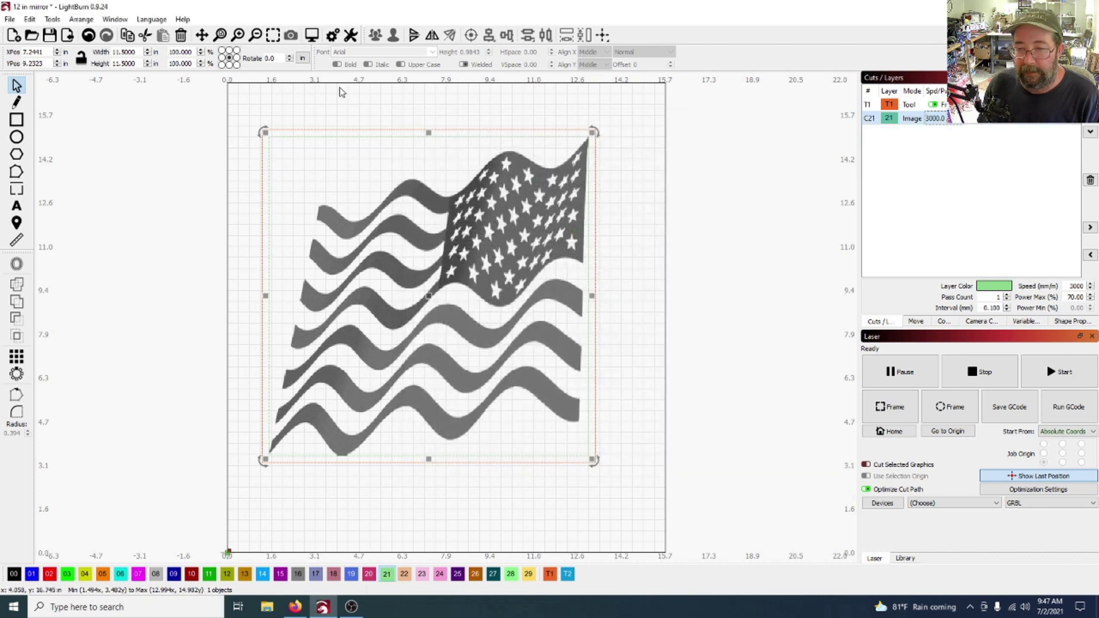
# Preview the solid flag's burn and close the preview.
pyautogui.click(315, 37)
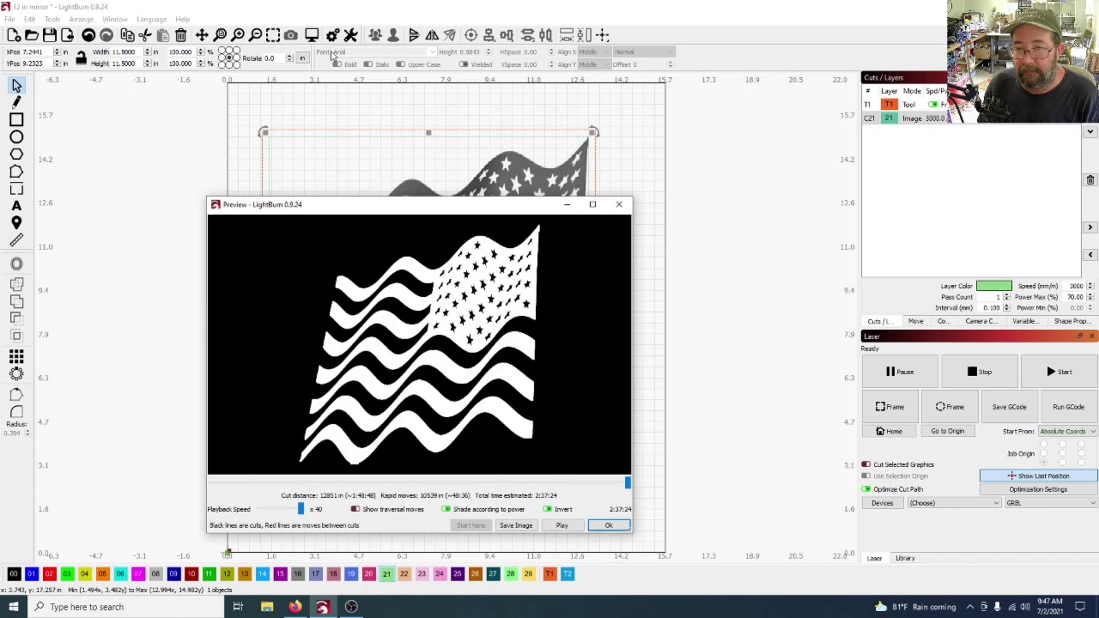
pyautogui.click(623, 525)
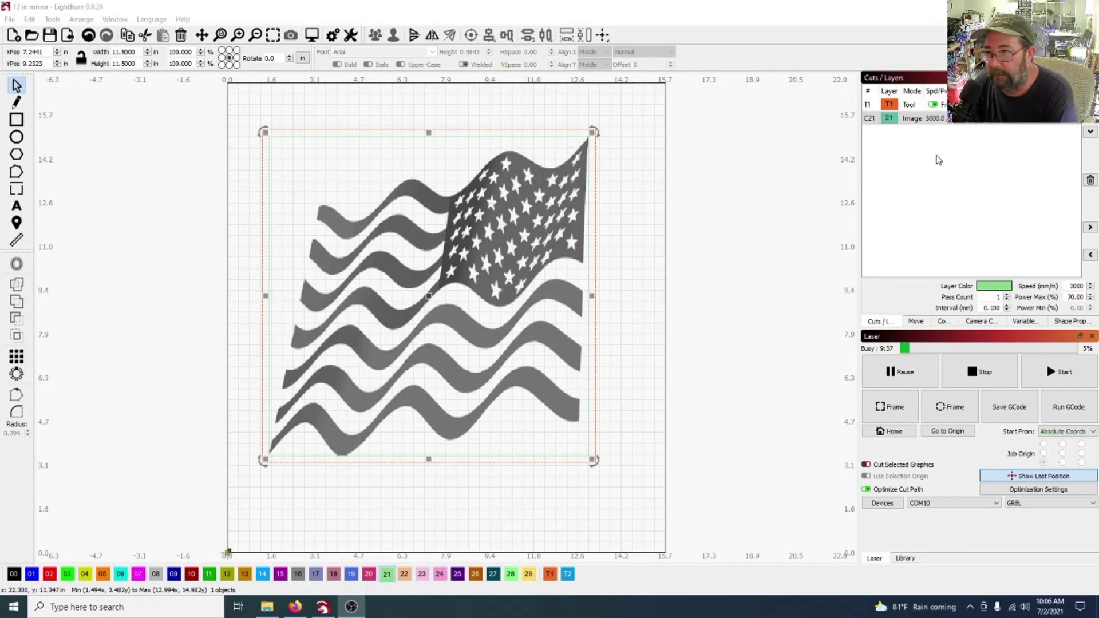
# In layer C21's settings, try Stucki image mode, then return to Threshold.
pyautogui.doubleClick(920, 120)
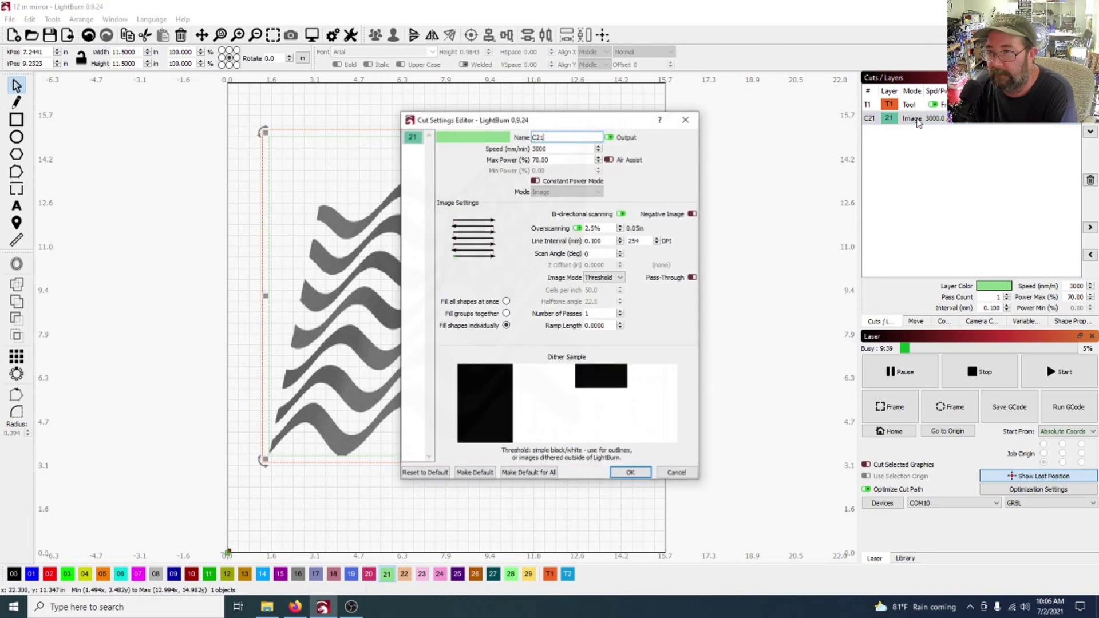
pyautogui.moveTo(617, 125); pyautogui.dragTo(768, 112)
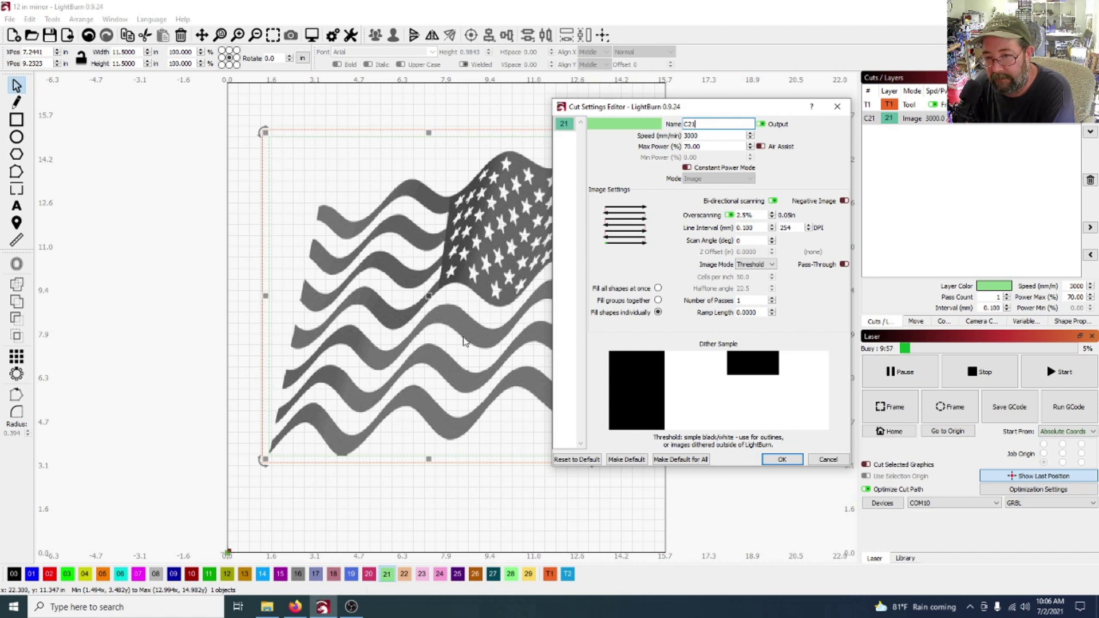
pyautogui.click(744, 268)
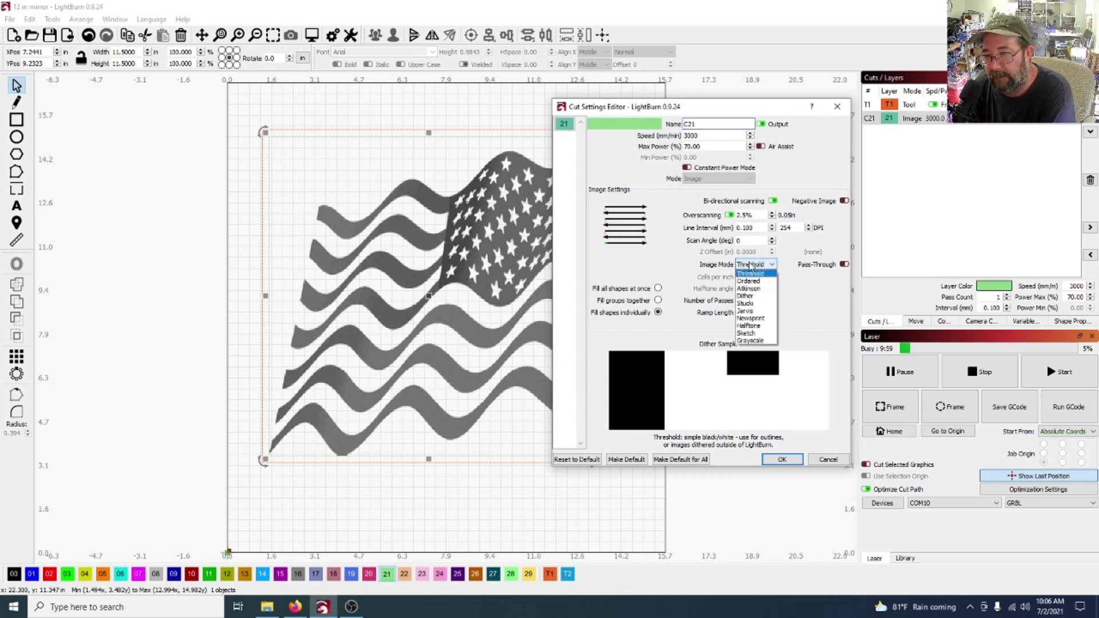
pyautogui.click(745, 305)
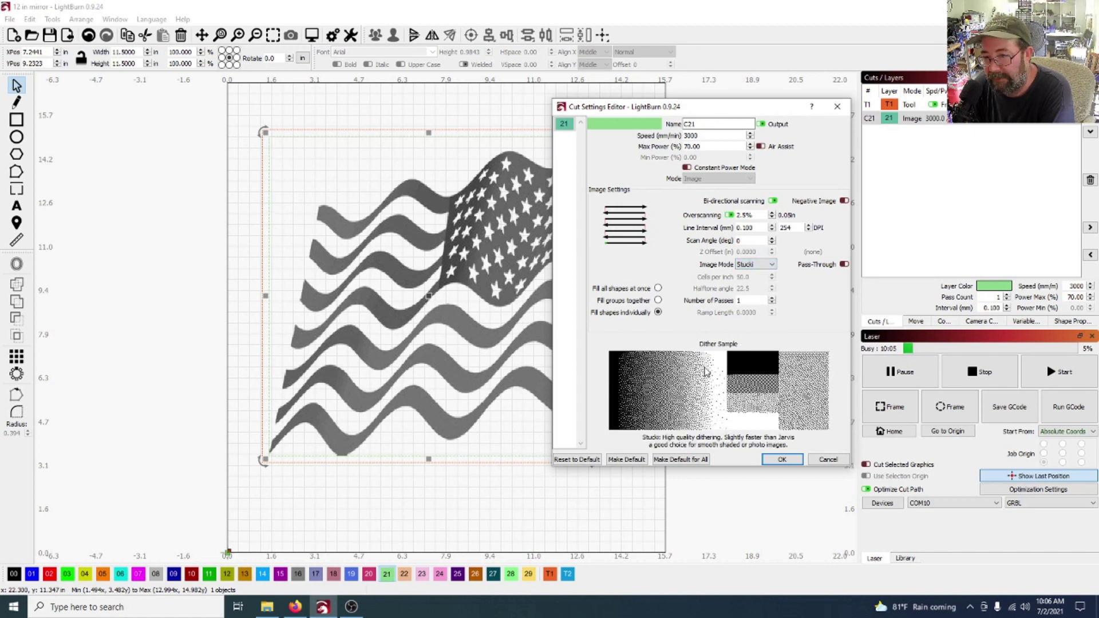
pyautogui.click(772, 264)
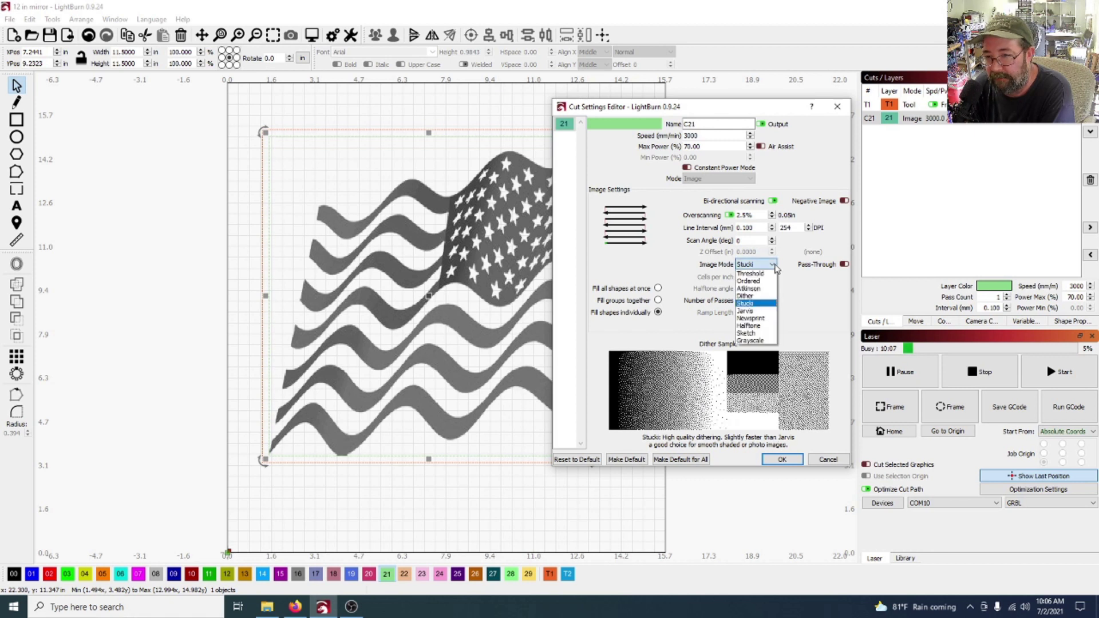
pyautogui.click(769, 275)
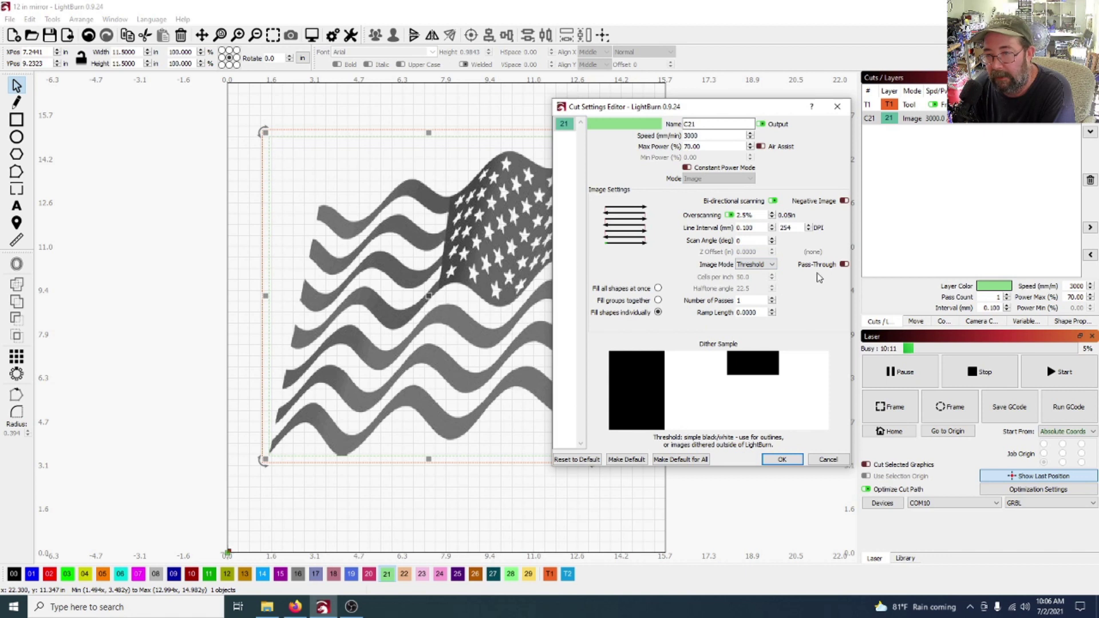
# Enable Pass-Through on layer C21 and preview the 15:26 burn.
pyautogui.click(844, 265)
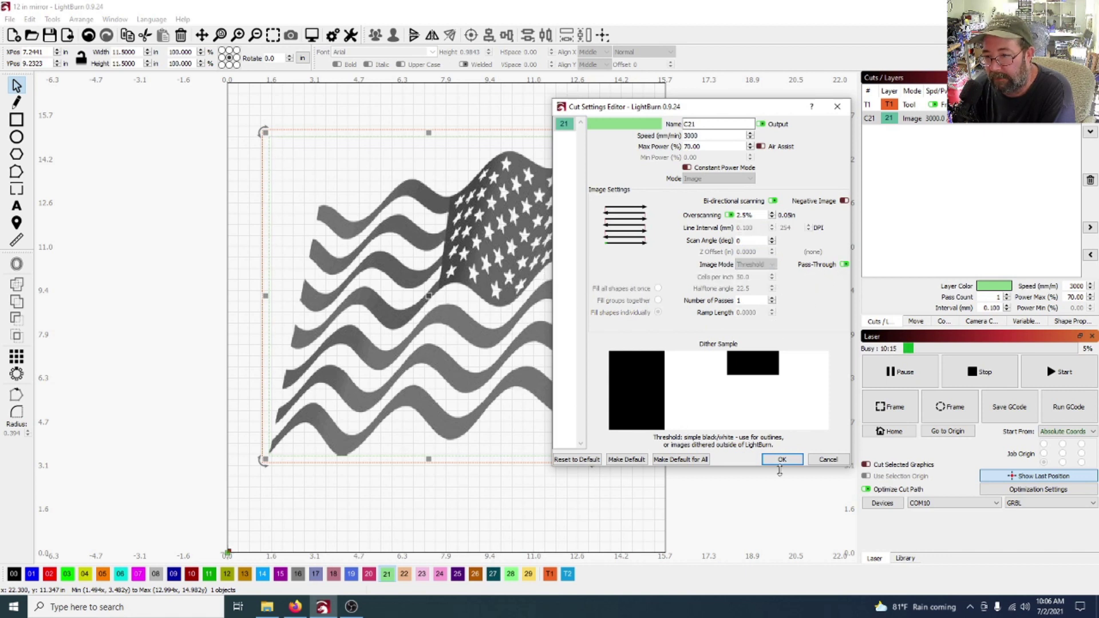
pyautogui.click(782, 459)
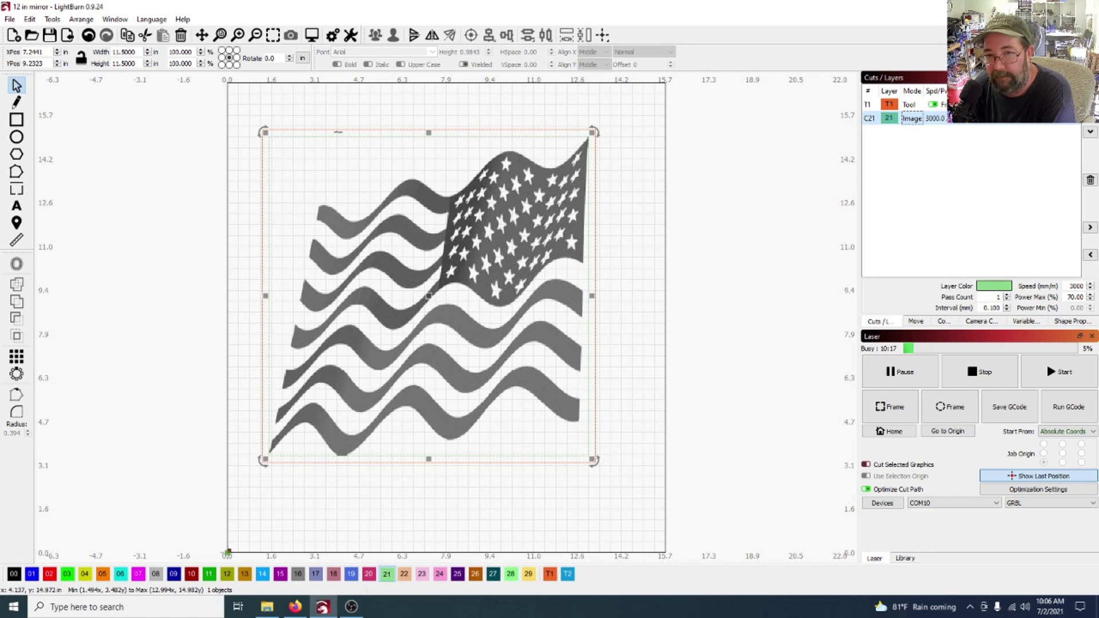
pyautogui.click(310, 36)
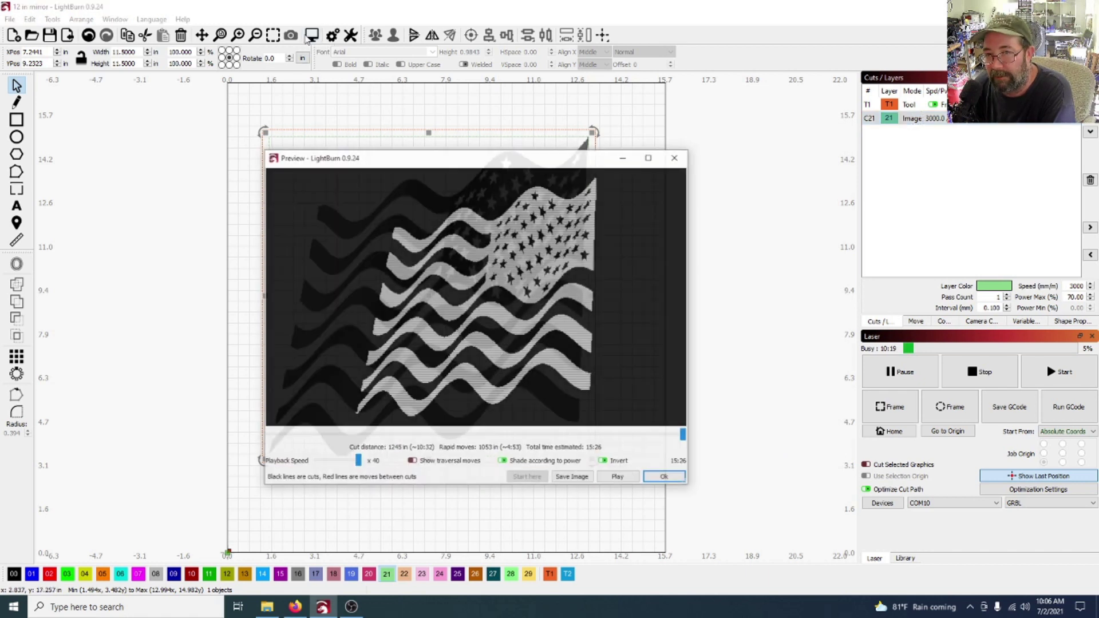
pyautogui.scroll(2, 515, 323)
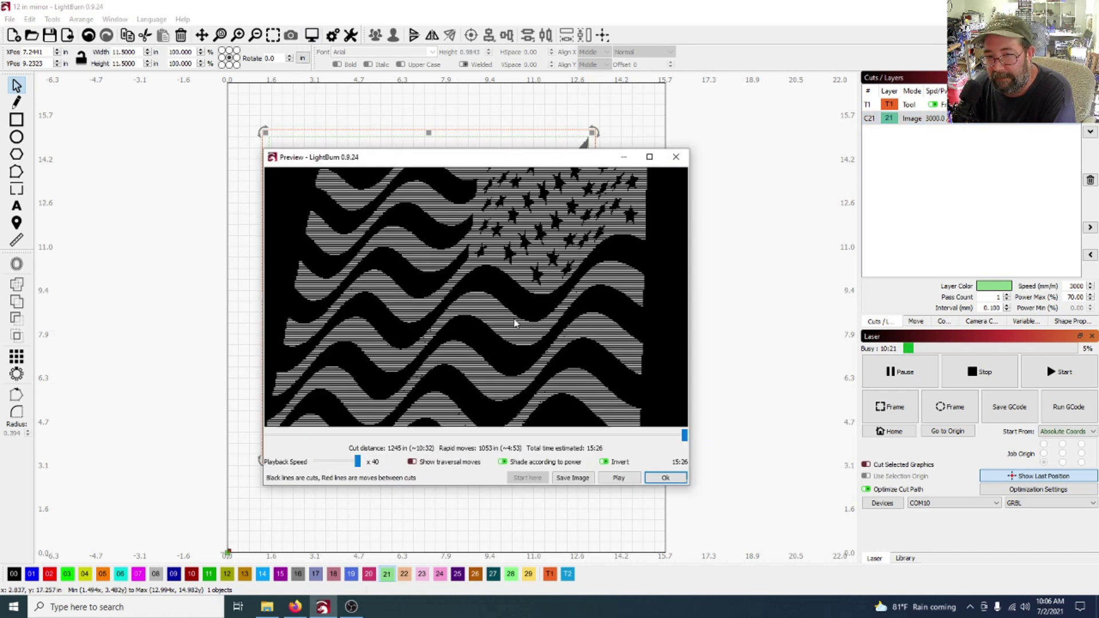
pyautogui.scroll(-3, 514, 324)
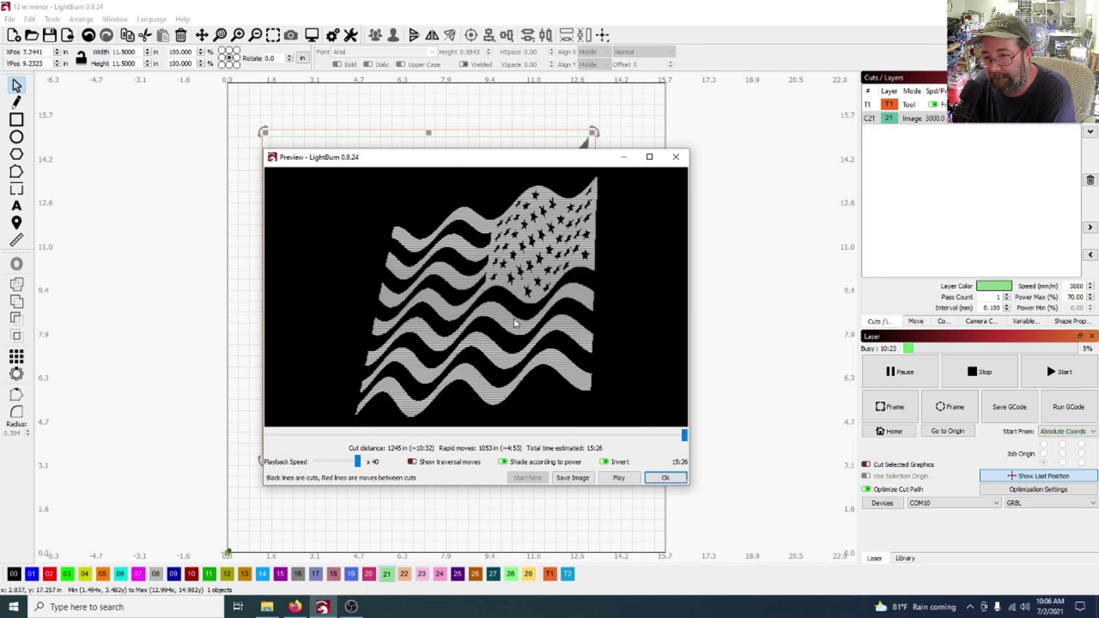
pyautogui.click(666, 478)
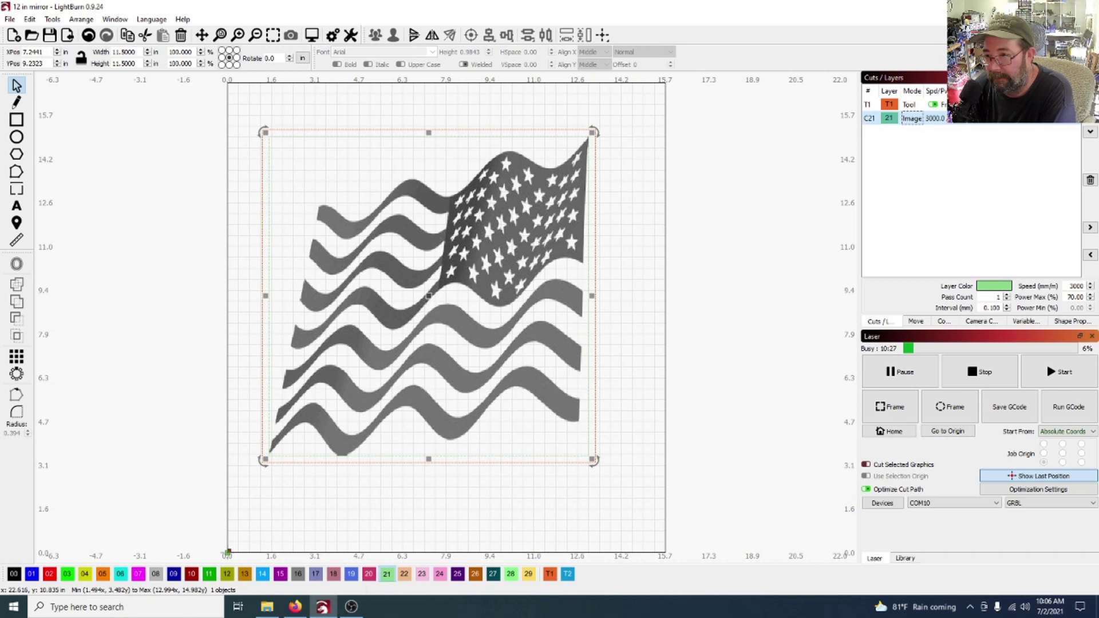
# Disable Pass-Through on layer C21 and preview the 2:37:24 Threshold burn.
pyautogui.doubleClick(912, 118)
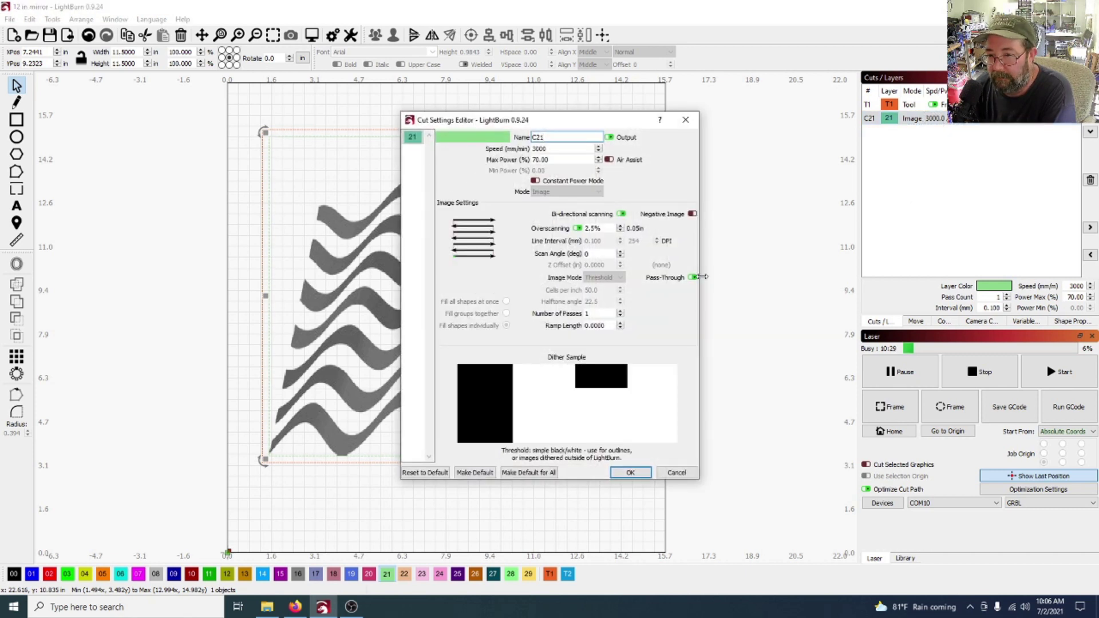
pyautogui.click(693, 278)
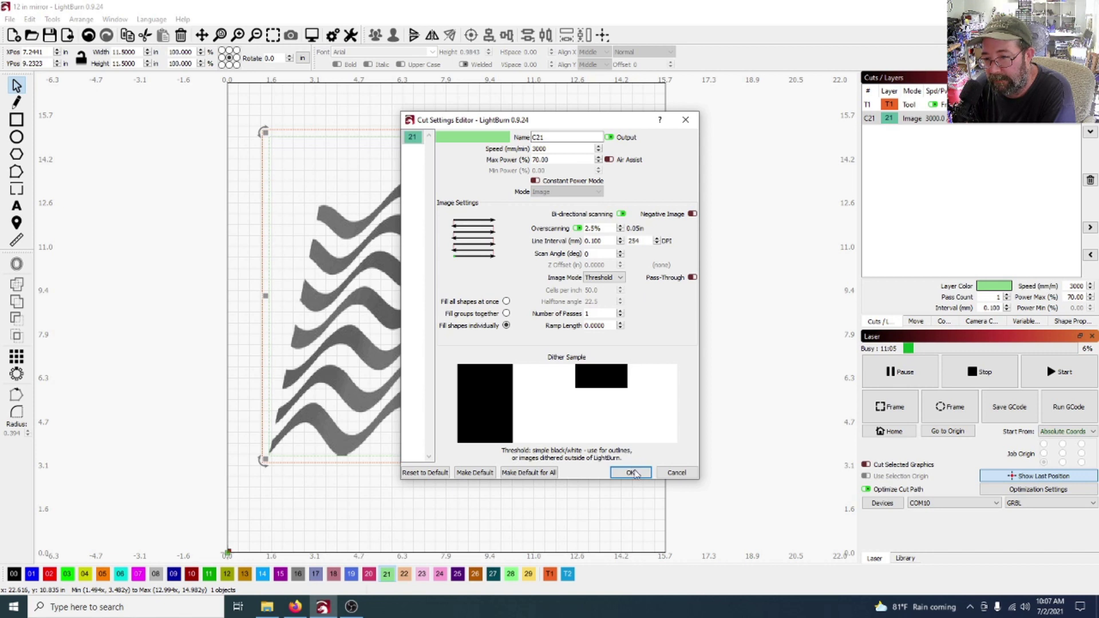
pyautogui.click(647, 473)
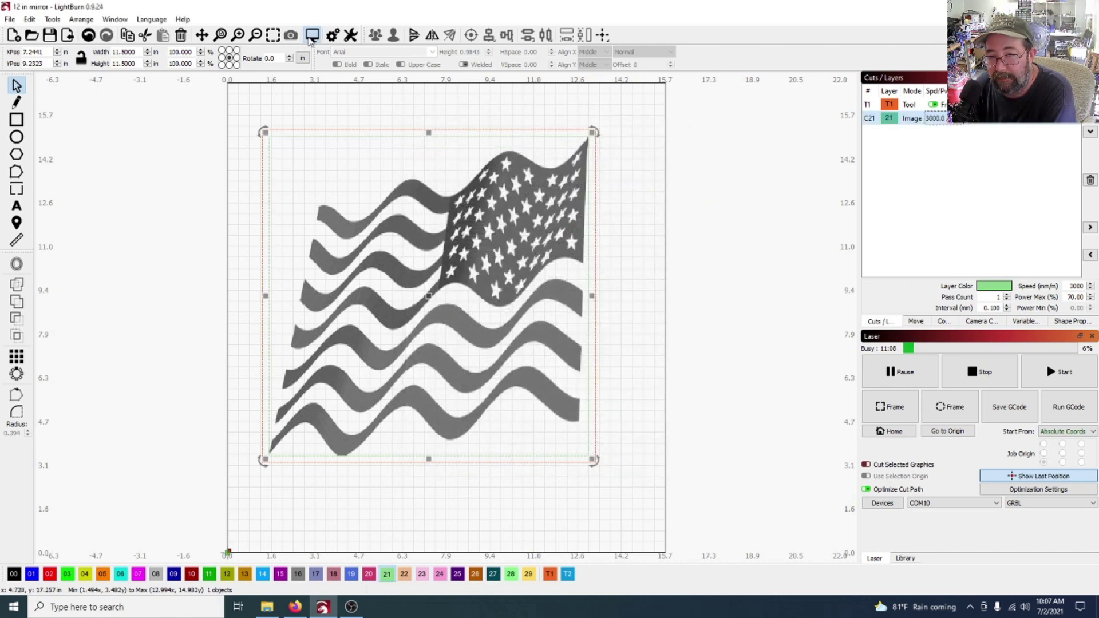
pyautogui.click(311, 35)
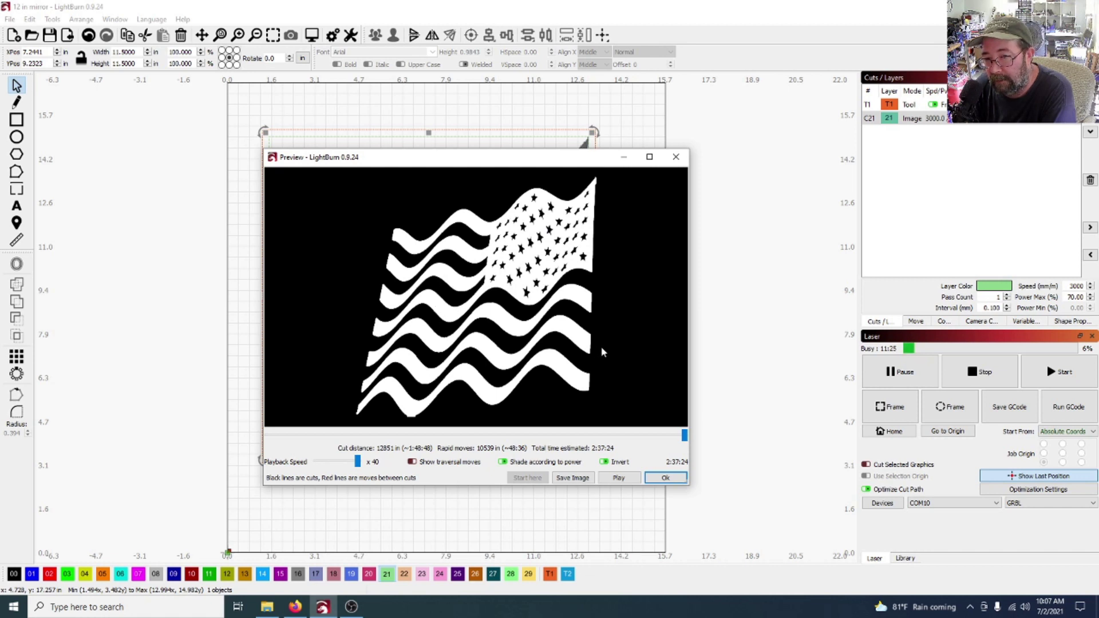
pyautogui.click(665, 477)
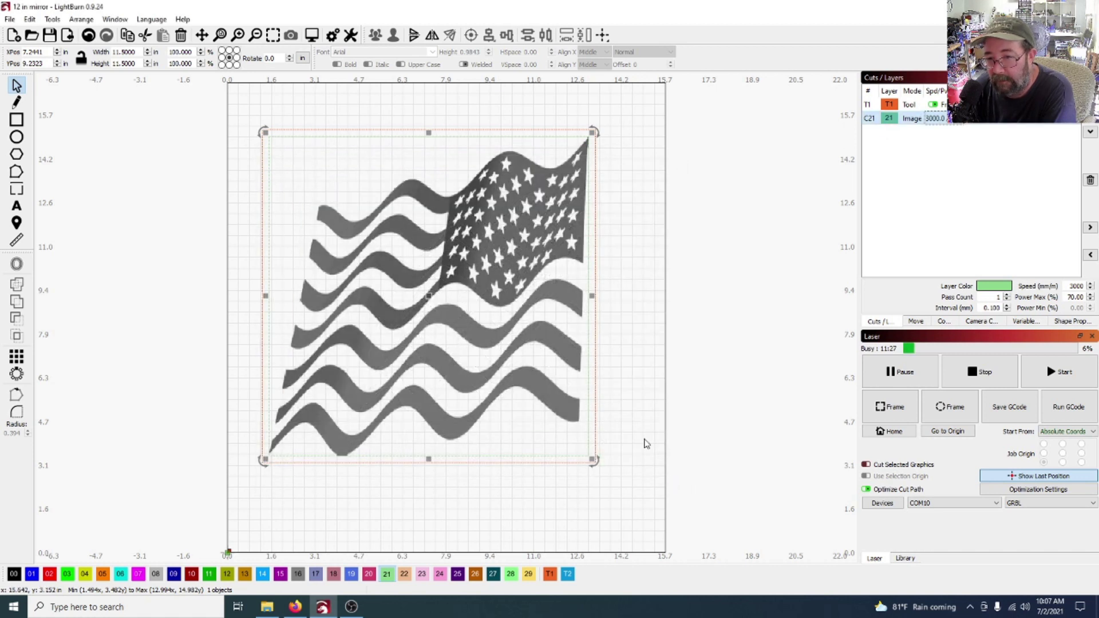